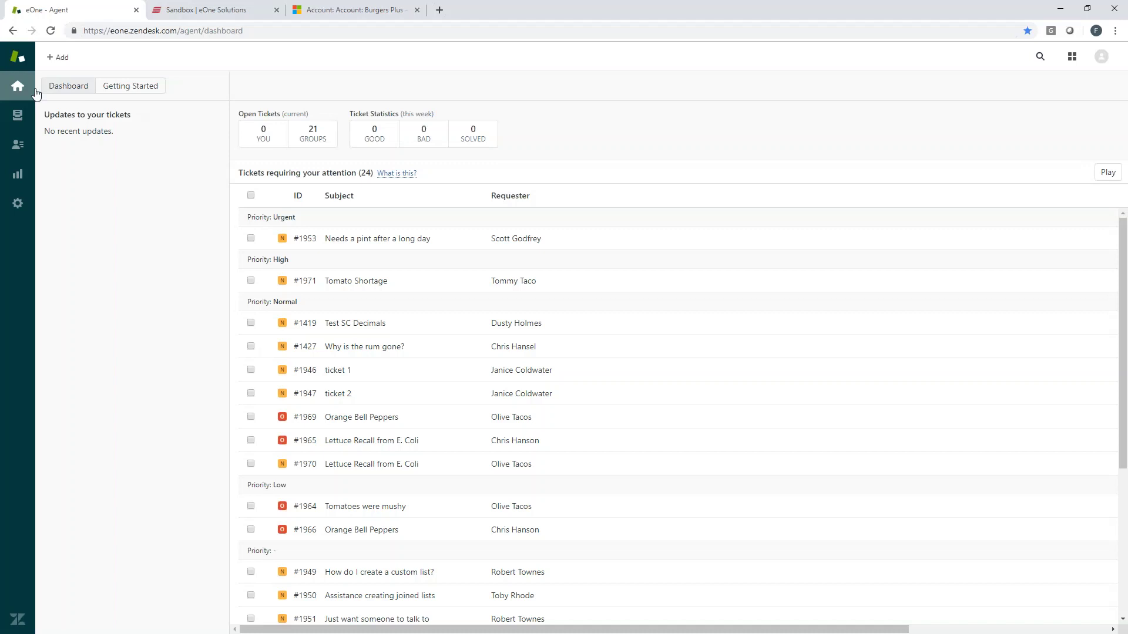
click(57, 57)
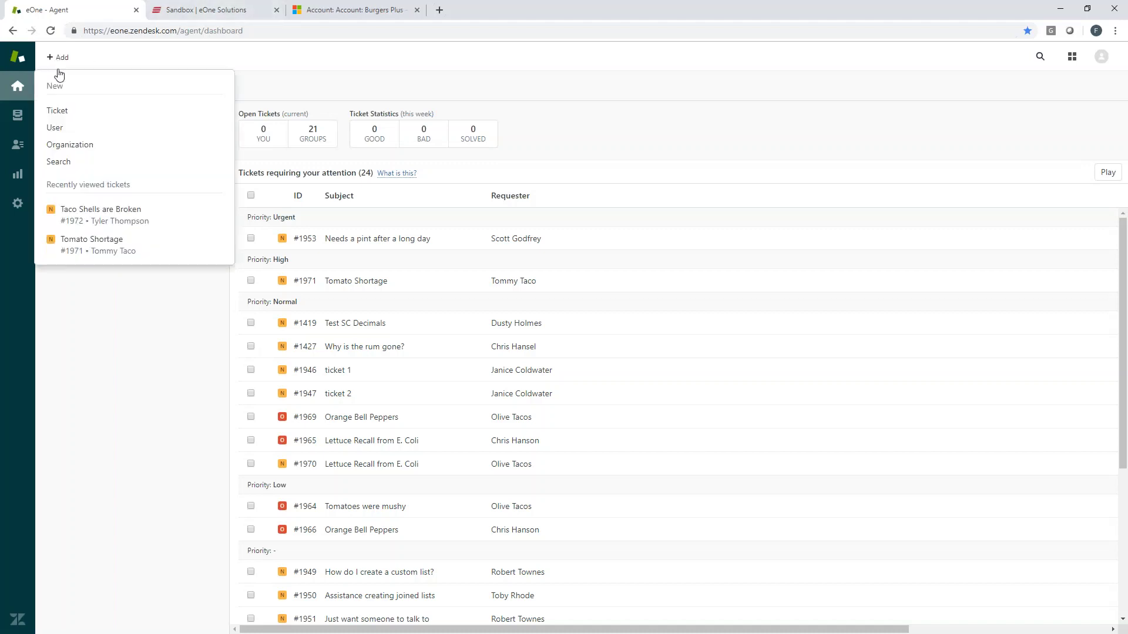
click(70, 145)
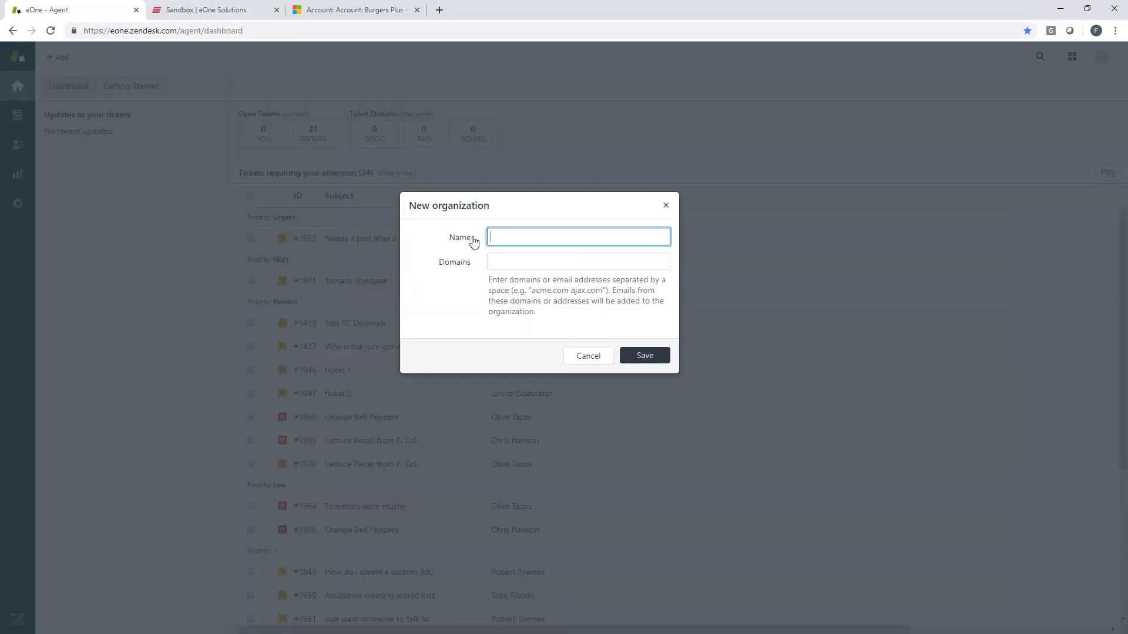
text(Burgers Plus)
key(Tab)
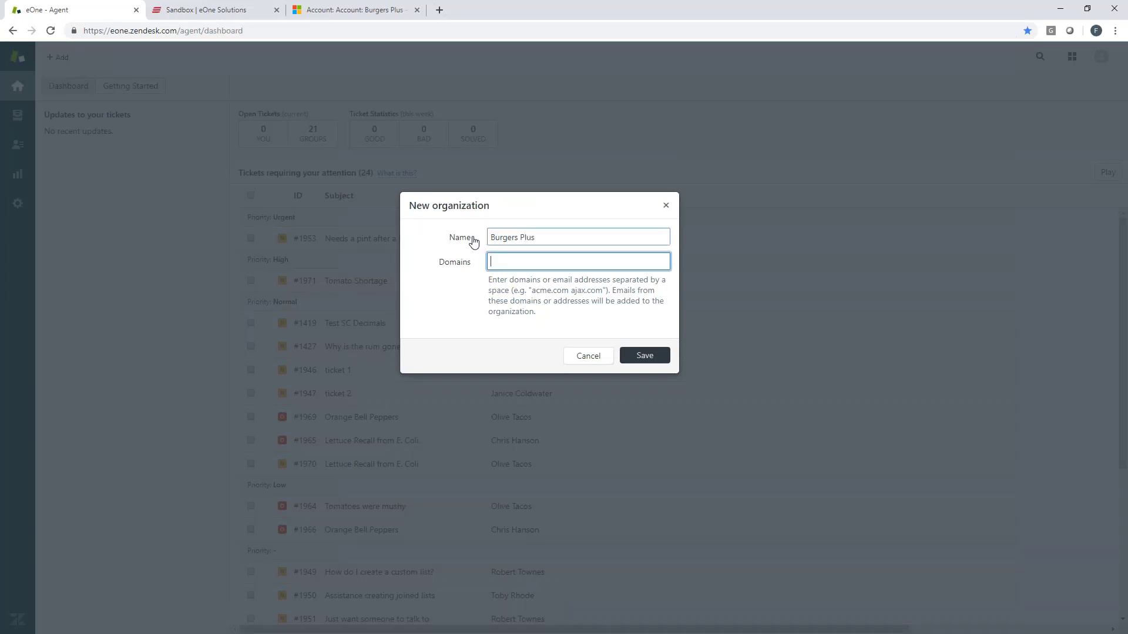
text(www.burgersplus.com)
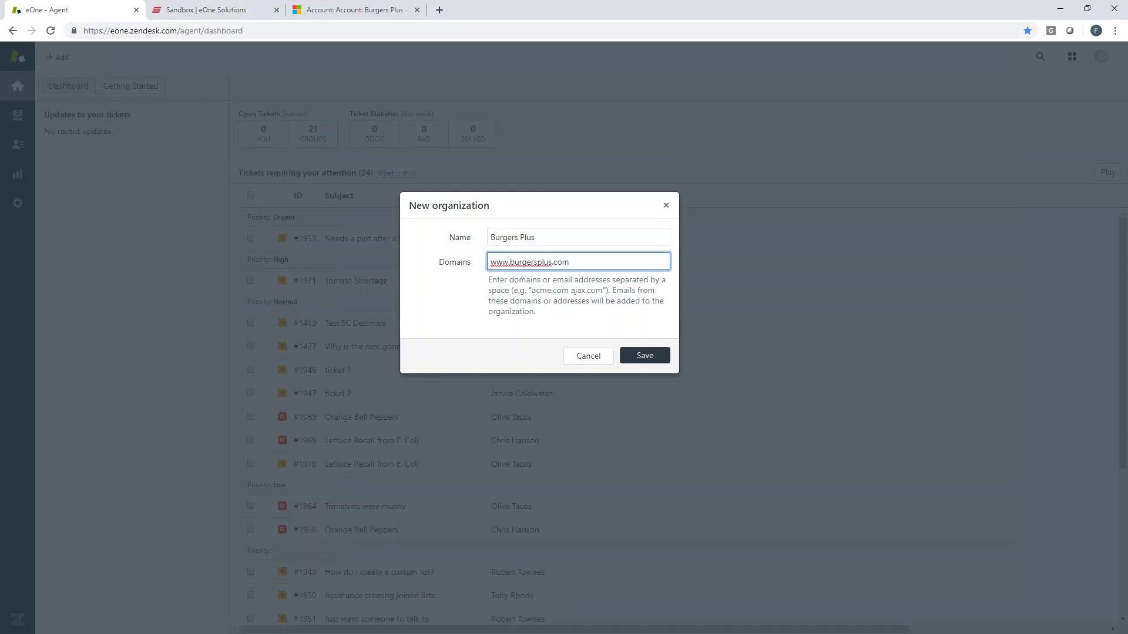
click(652, 356)
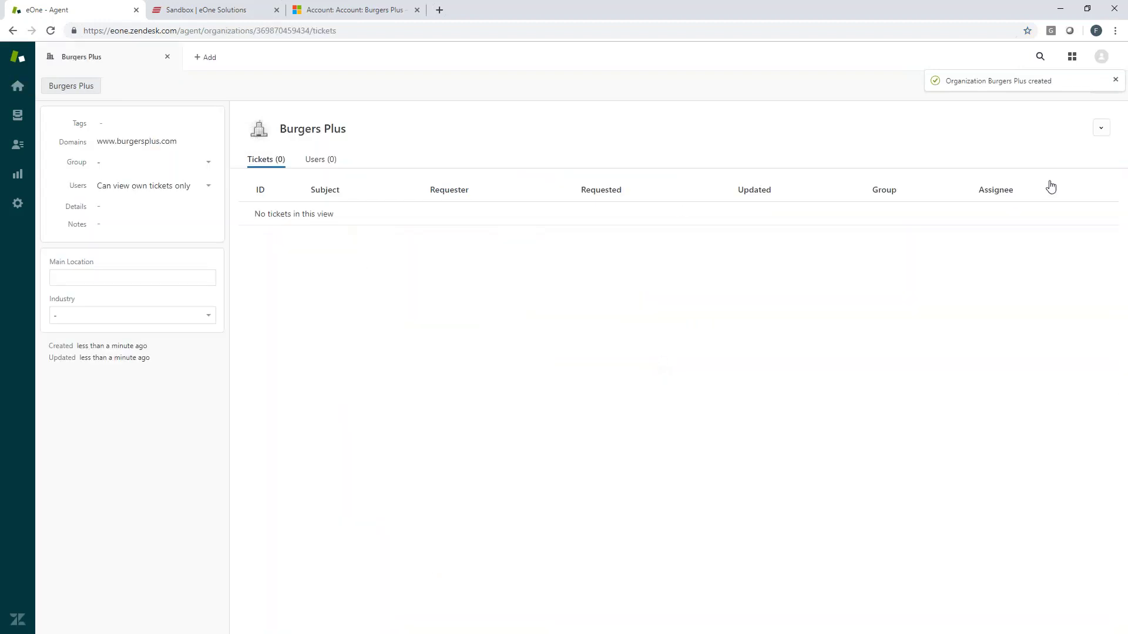
Add an end user to Burgers Plus with the user's full name and burgersplus.com e-mail address.
click(1100, 129)
click(1067, 152)
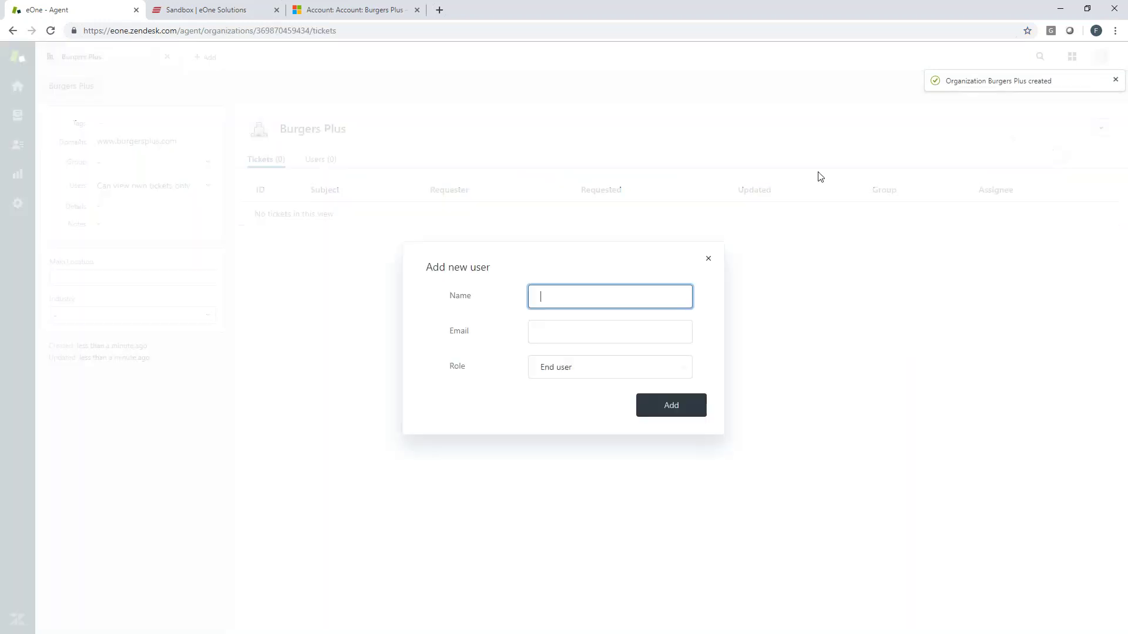
text(B)
key(BackSpace)
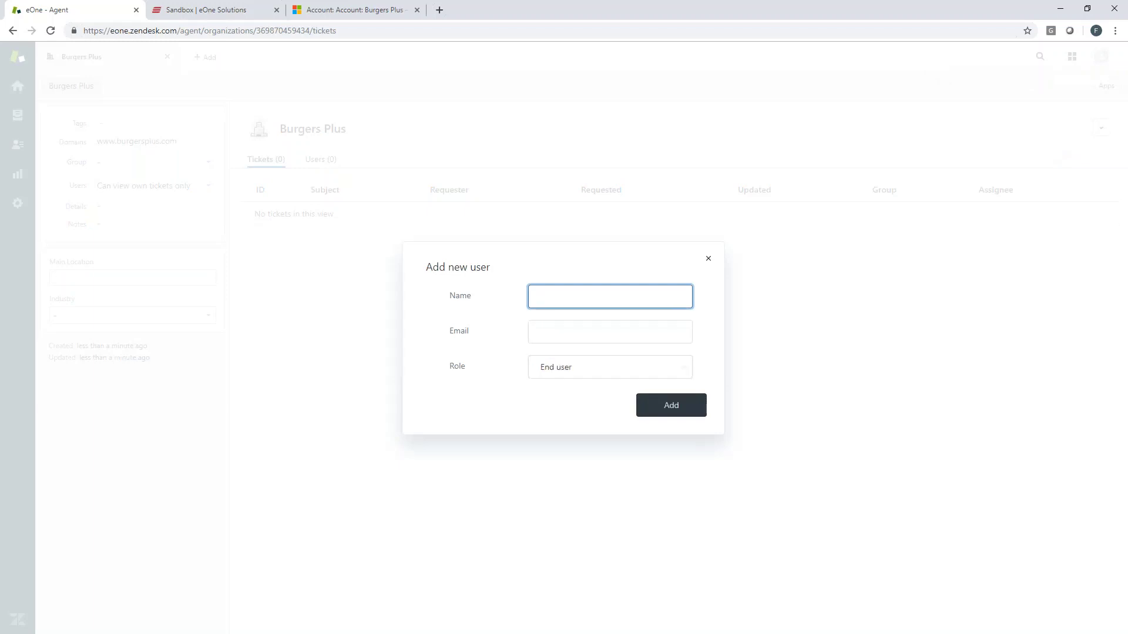
key(Tab)
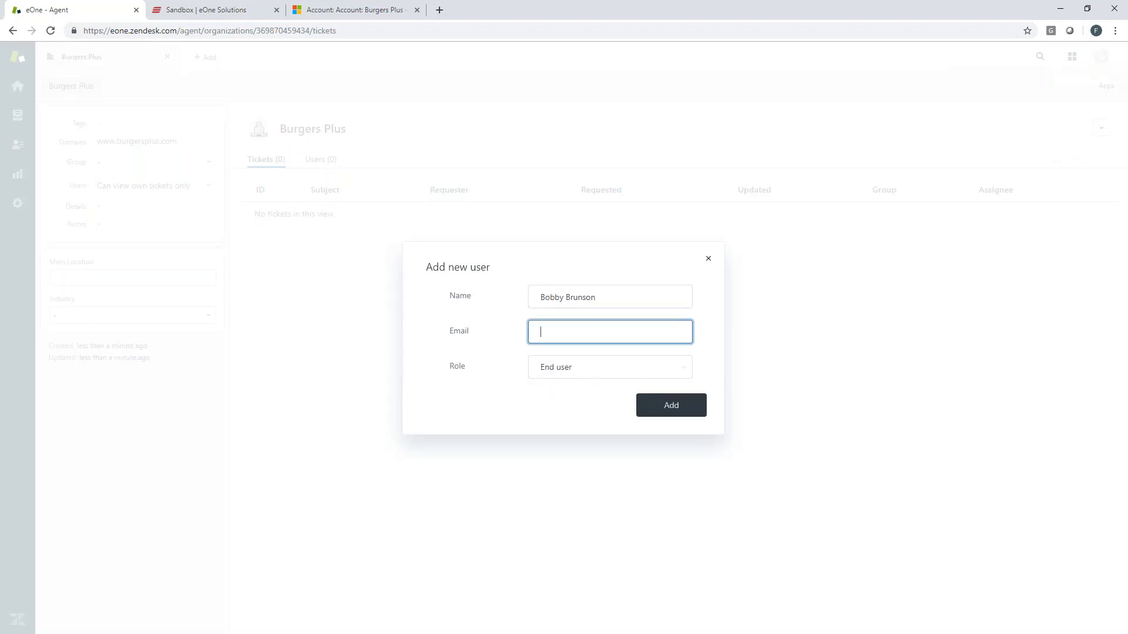
click(666, 409)
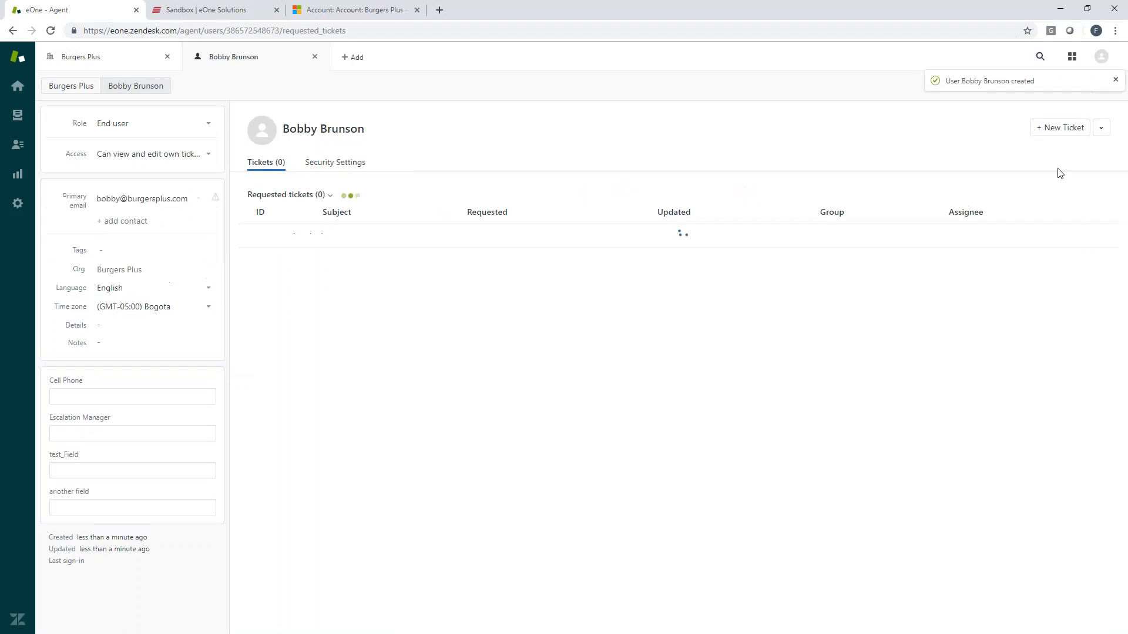
Start a new ticket with subject 'Hamburger Bun Issue' and description 'Hamburger buns didn't come pre-sliced.'.
click(1064, 128)
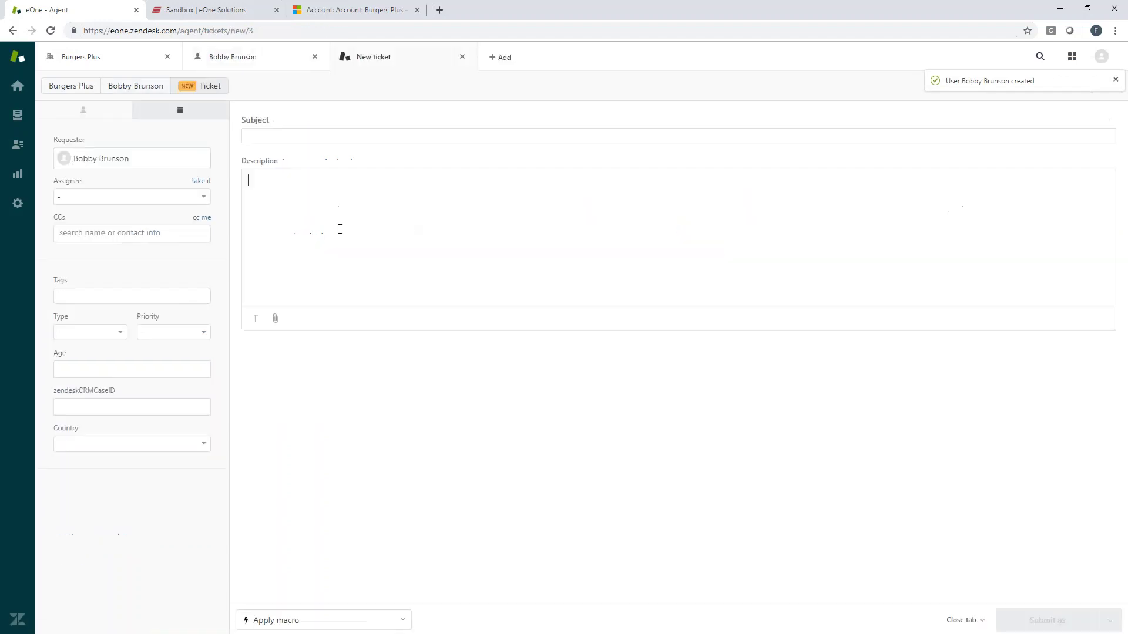
click(267, 139)
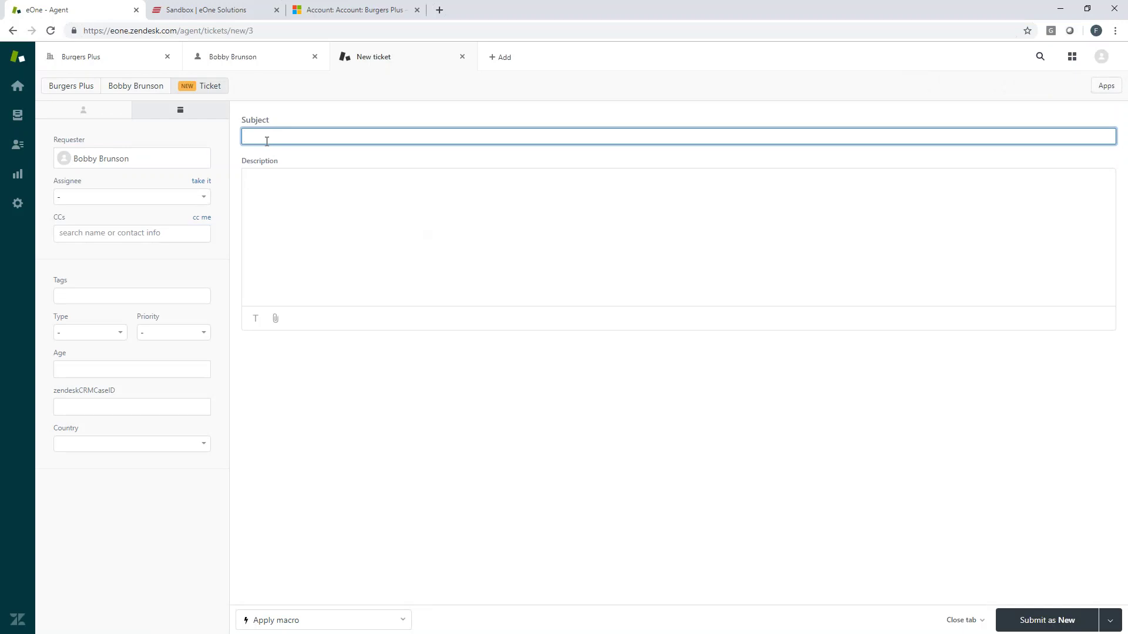
text(Hamburgers weren't pre-sliced)
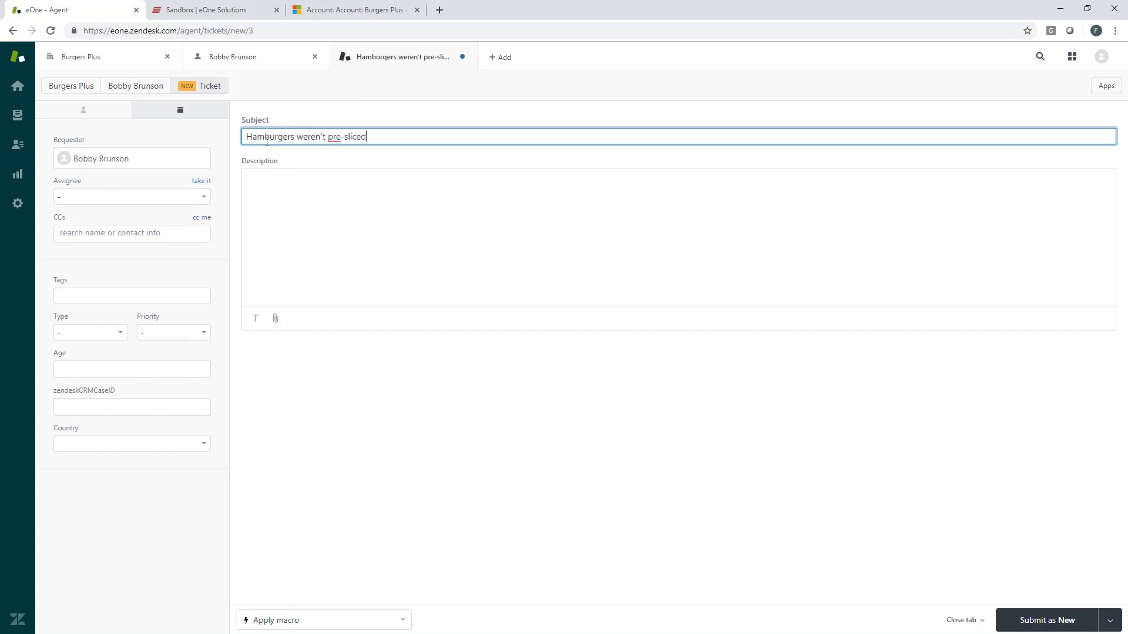
key(BackSpace)
key(BackSpace)
key(BackSpace)
key(BackSpace)
key(BackSpace)
key(BackSpace)
key(BackSpace)
key(BackSpace)
key(BackSpace)
key(BackSpace)
key(BackSpace)
key(BackSpace)
key(BackSpace)
key(BackSpace)
key(BackSpace)
key(BackSpace)
key(BackSpace)
key(BackSpace)
key(BackSpace)
text(Bun Issue)
key(Tab)
text(Hamburger b)
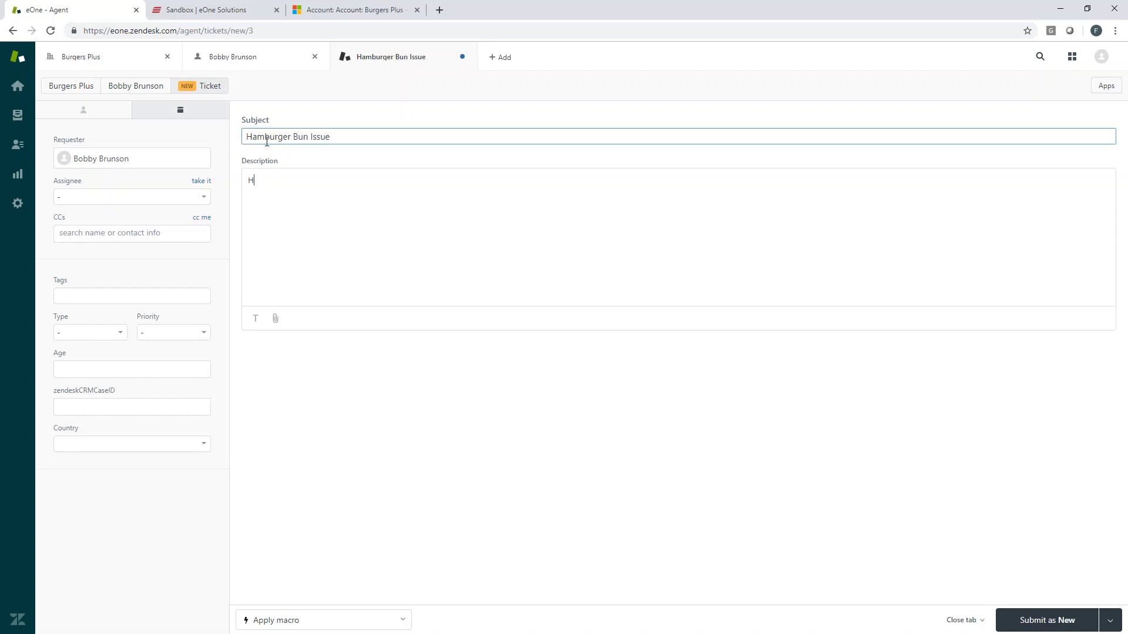
text(uns didn't come re-slice)
key(BackSpace)
key(BackSpace)
key(BackSpace)
key(BackSpace)
key(BackSpace)
key(BackSpace)
key(BackSpace)
key(BackSpace)
text(pre-sliced.)
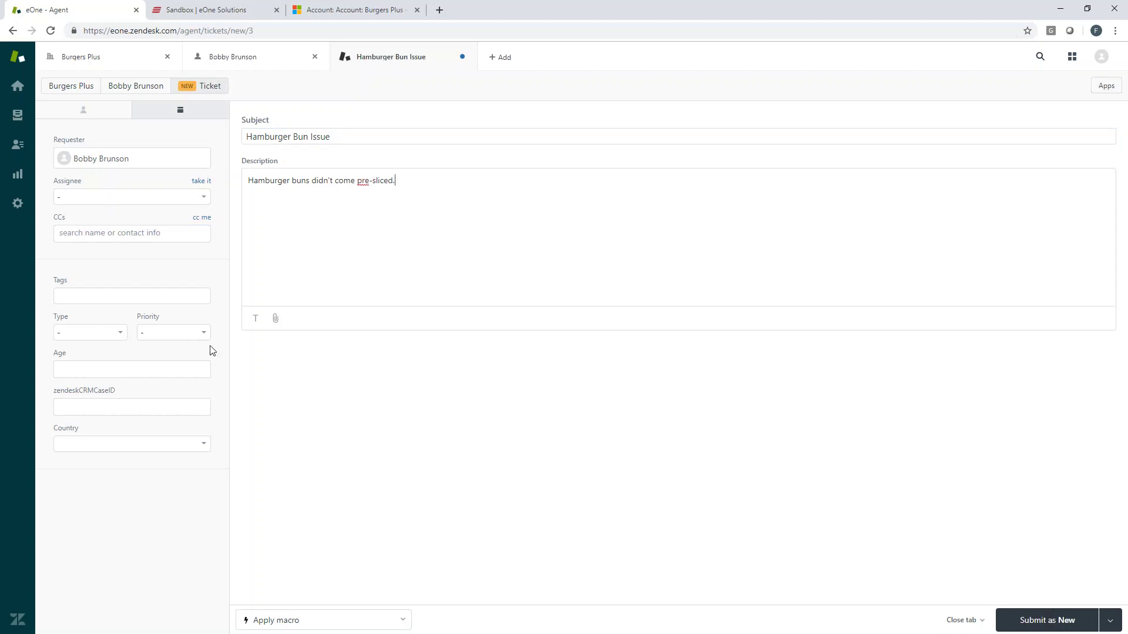
Set type Incident, priority Normal and country USA, then submit the ticket as New.
click(81, 331)
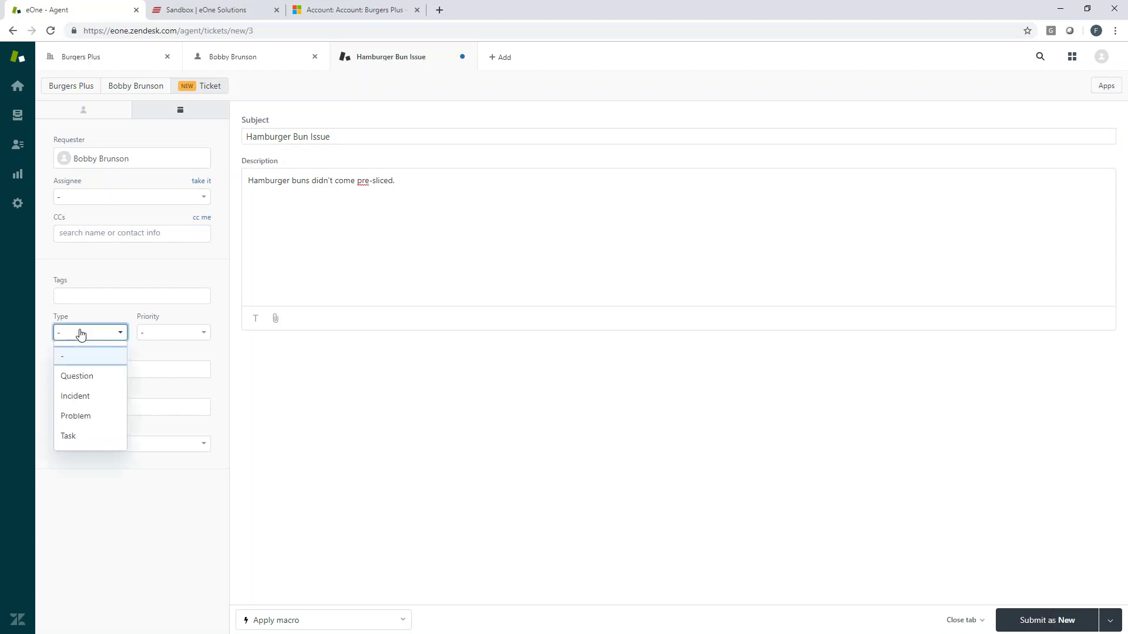
click(79, 396)
click(171, 334)
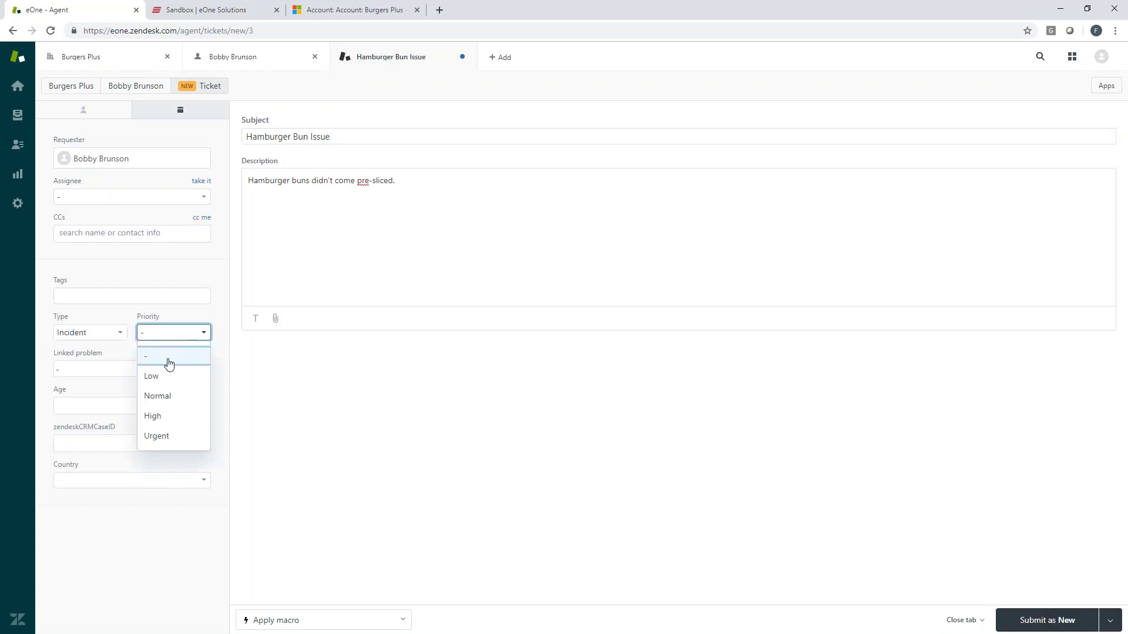
click(164, 395)
click(66, 479)
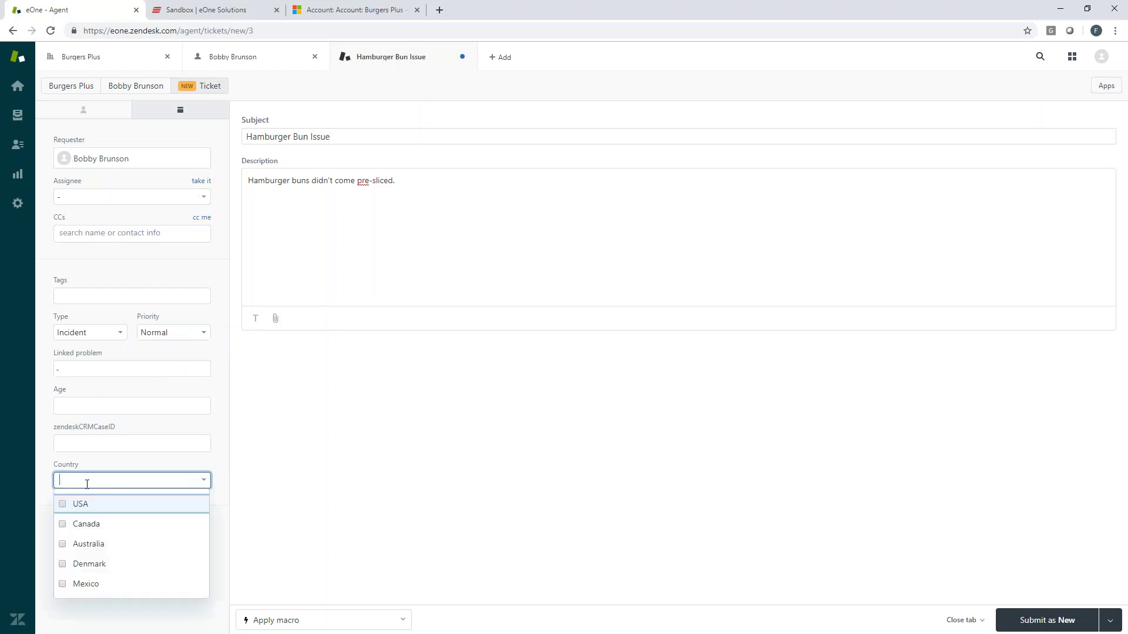
click(83, 505)
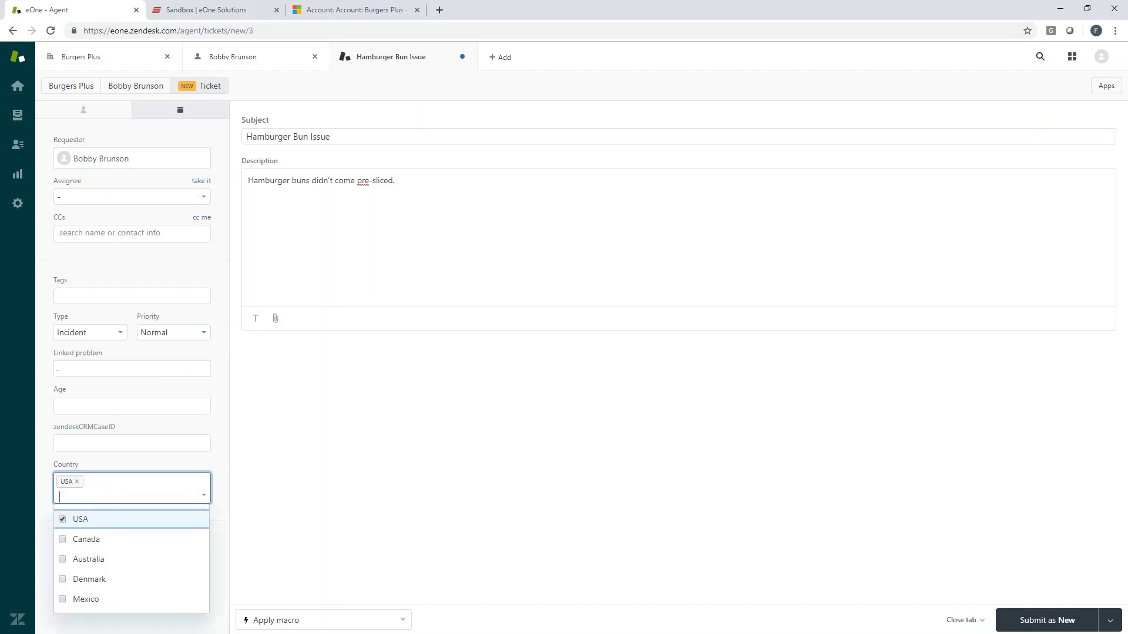
click(349, 414)
click(1024, 626)
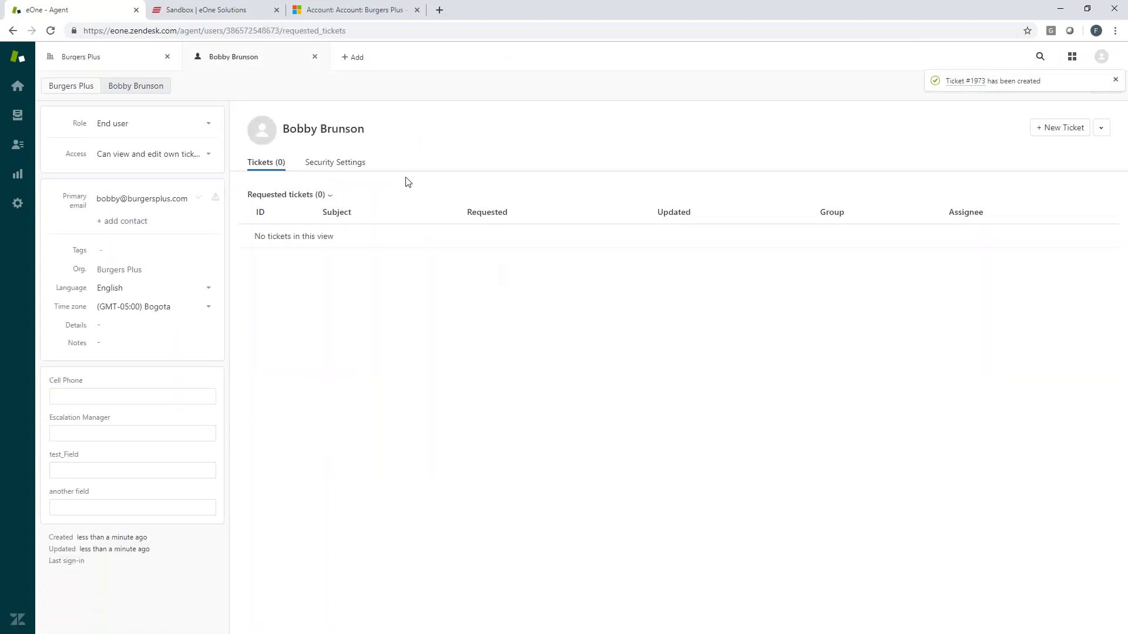
Reload the user's requested tickets so #1973 Hamburger Bun Issue appears.
click(310, 167)
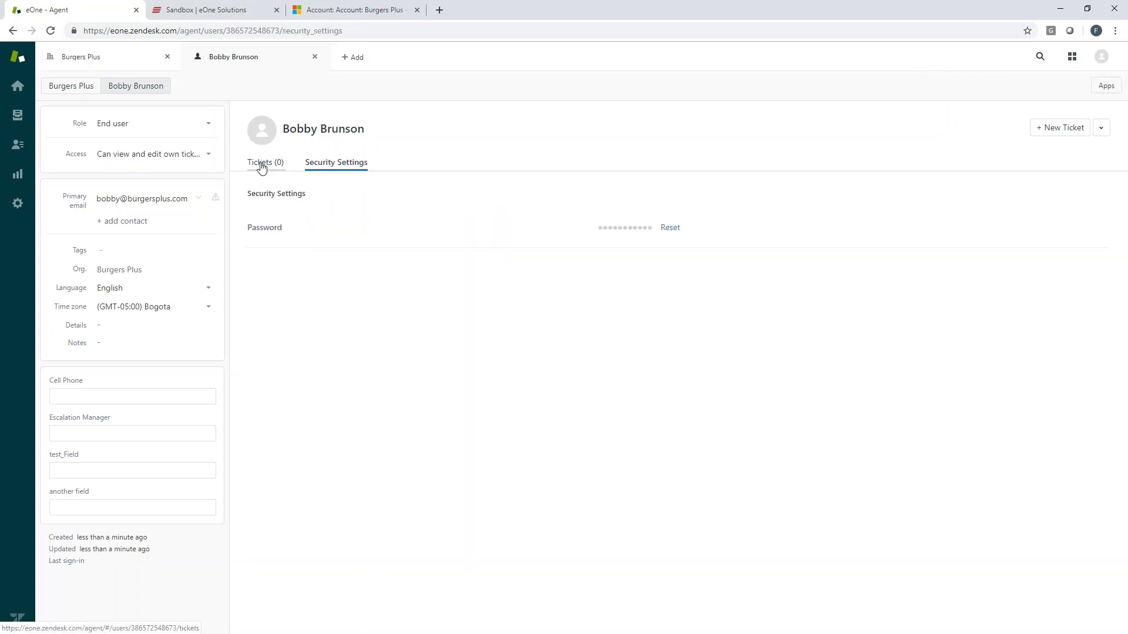
click(261, 165)
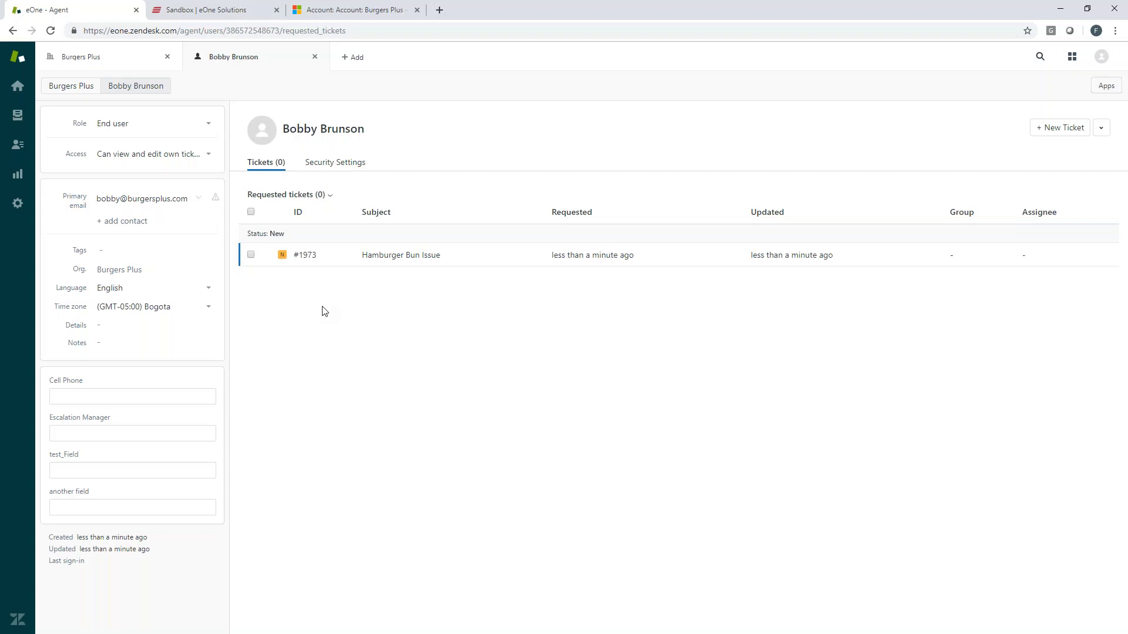
In SmartConnect, expand Group: Zendesk and its Microsoft Dynamics CRM destination, then select ZD_ACCOUNT_INFO.
click(206, 5)
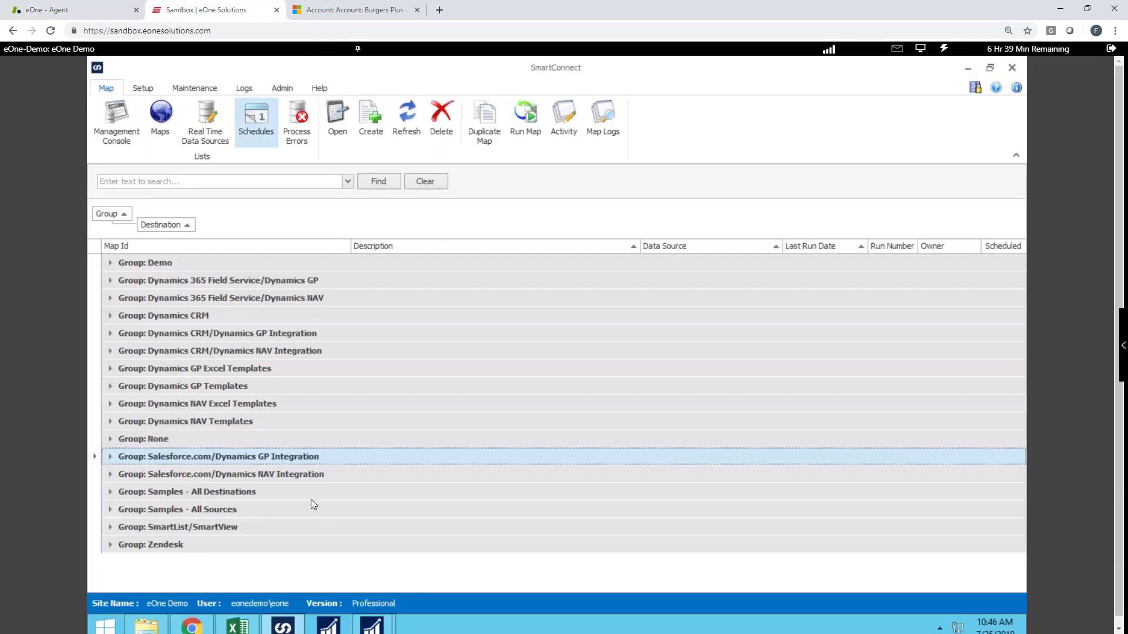
double_click(120, 545)
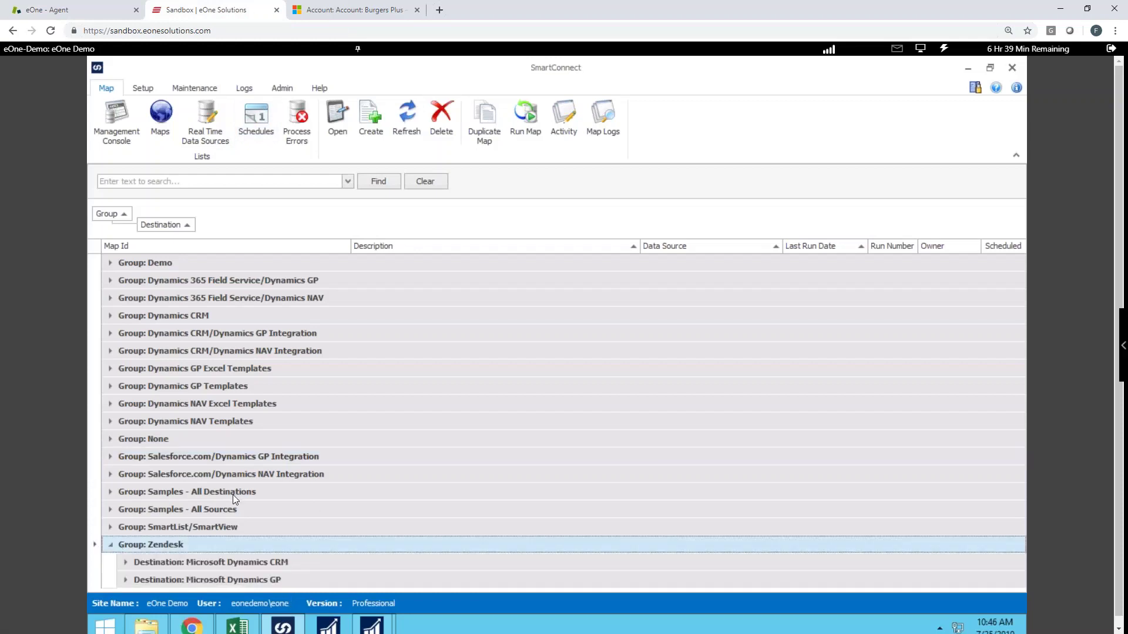
click(126, 562)
scroll(300, 476, down, 1)
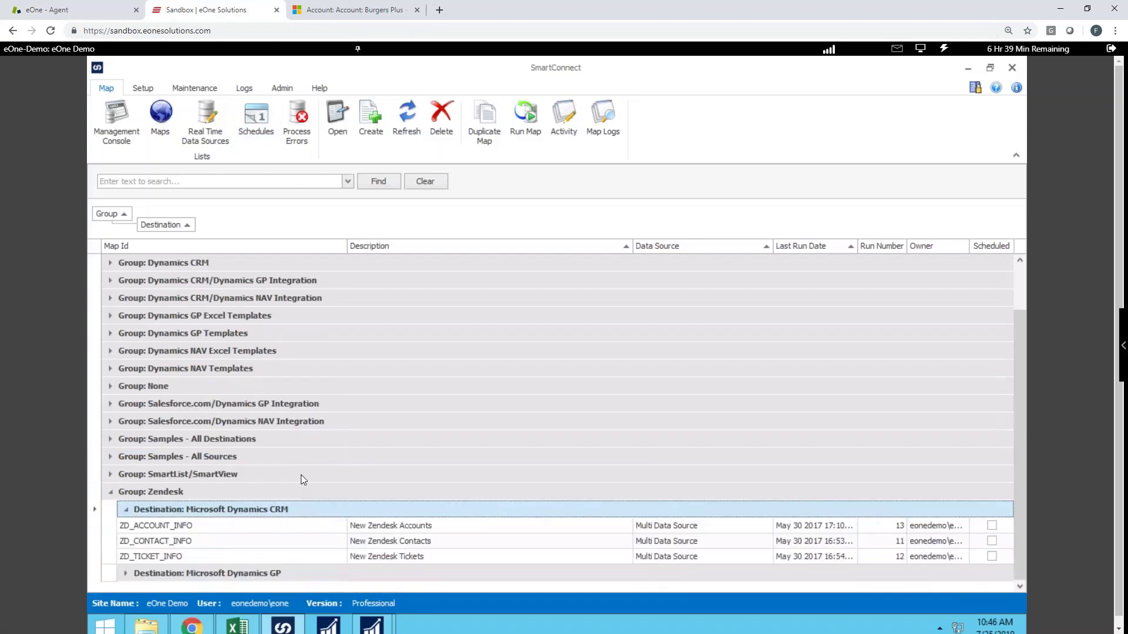
click(239, 531)
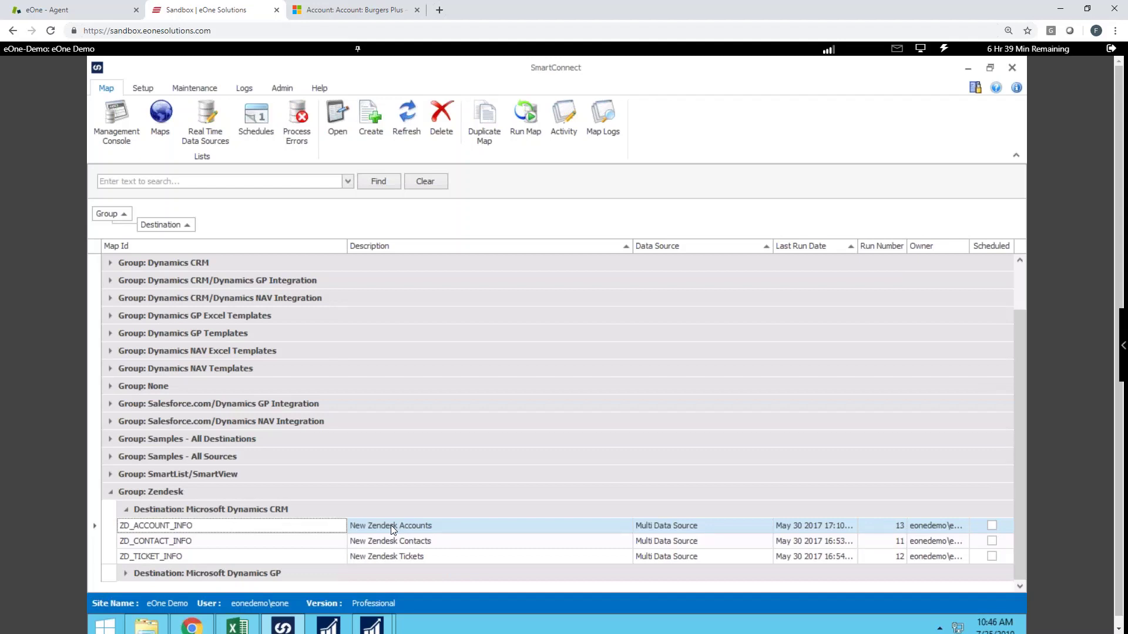
Open the ZD_ACCOUNT_INFO map setup and expand its Data Source and Destination sections.
double_click(390, 526)
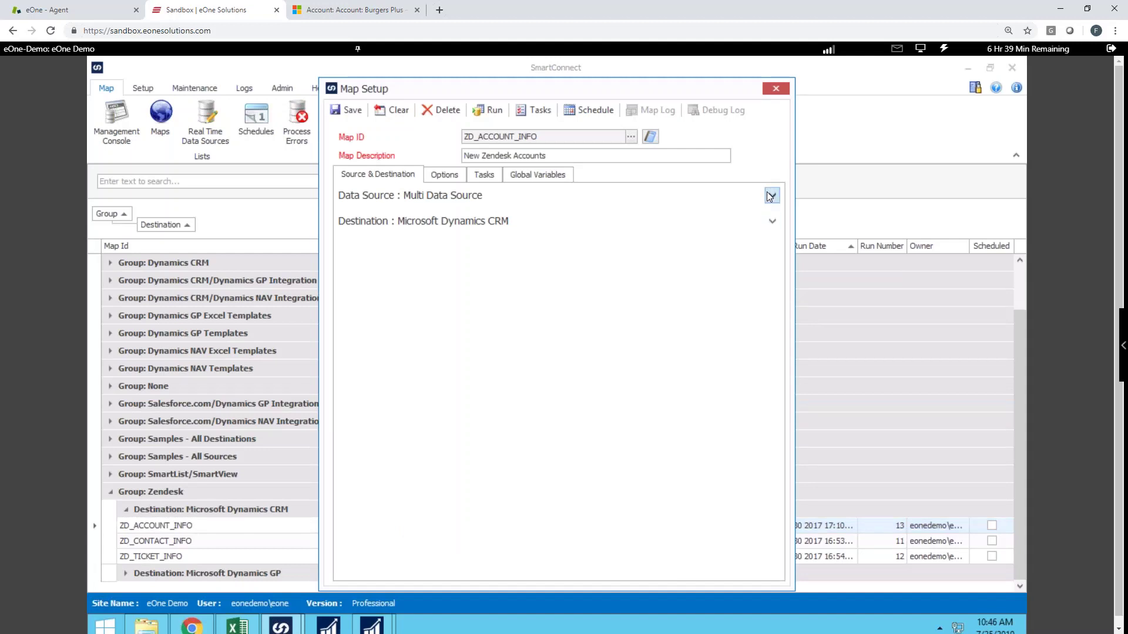
click(771, 195)
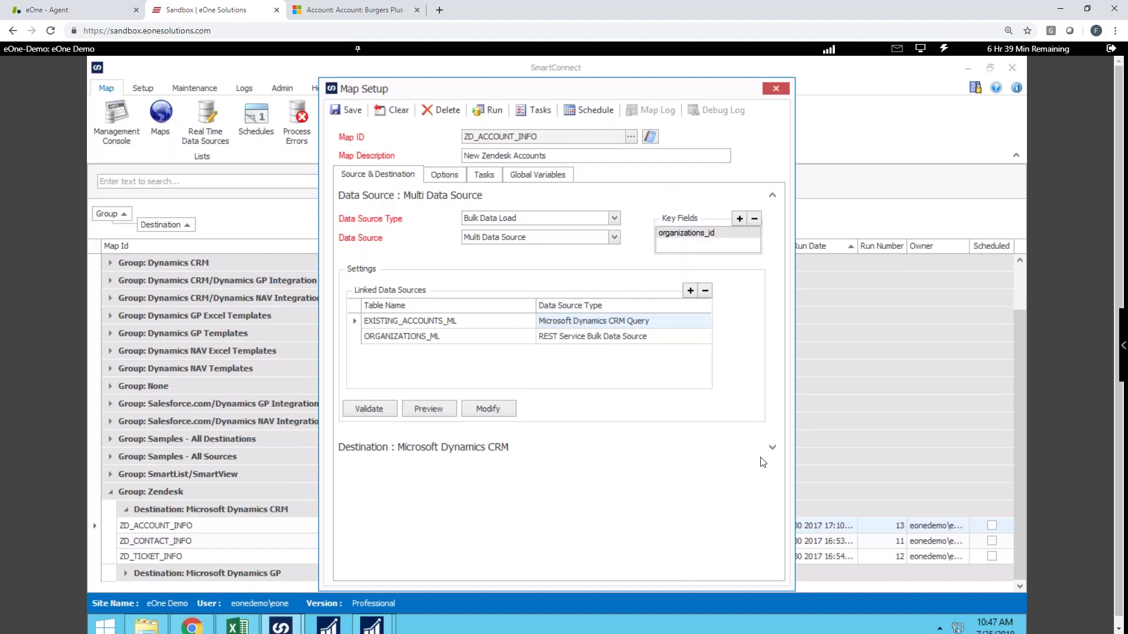
click(772, 448)
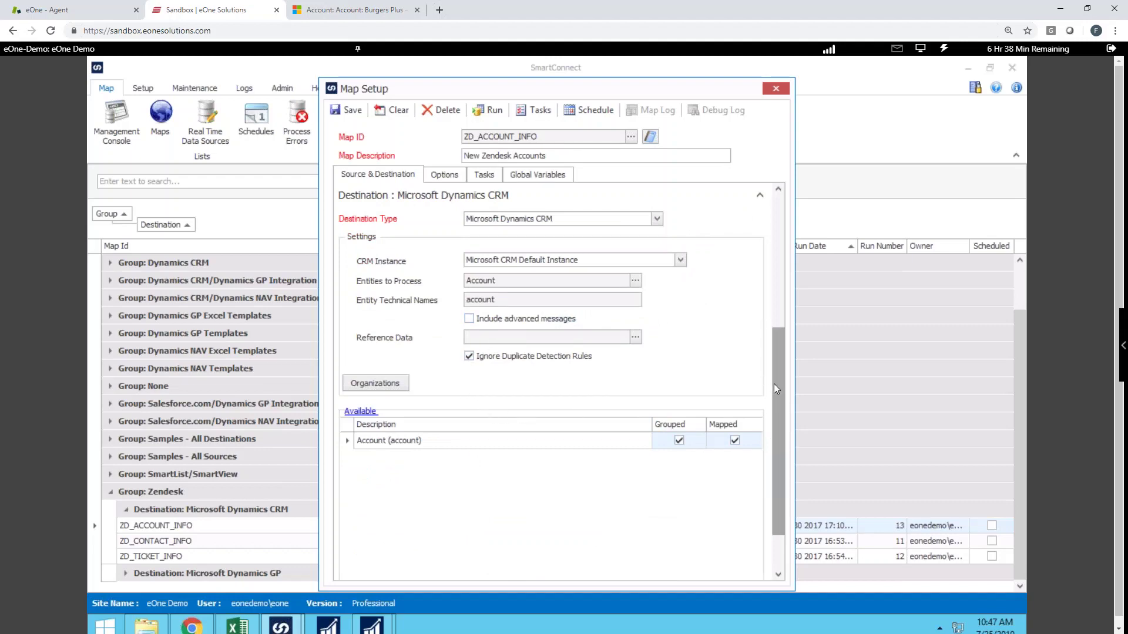
scroll(773, 383, up, 5)
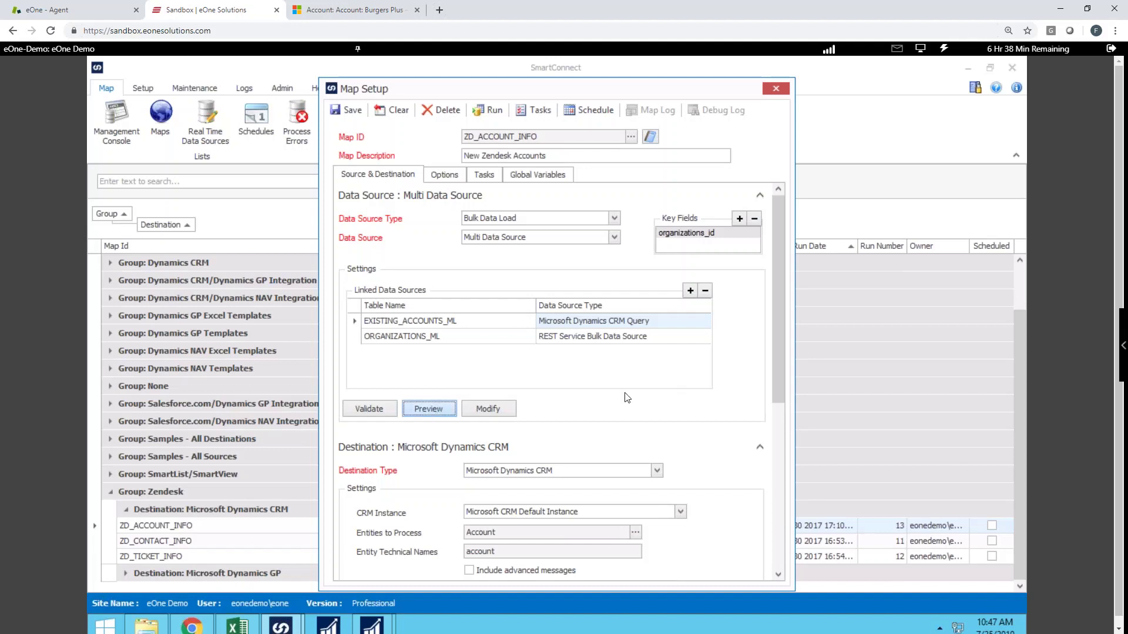
Preview the organization records, then run ZD_ACCOUNT_INFO, loading all 83 records without errors.
click(438, 412)
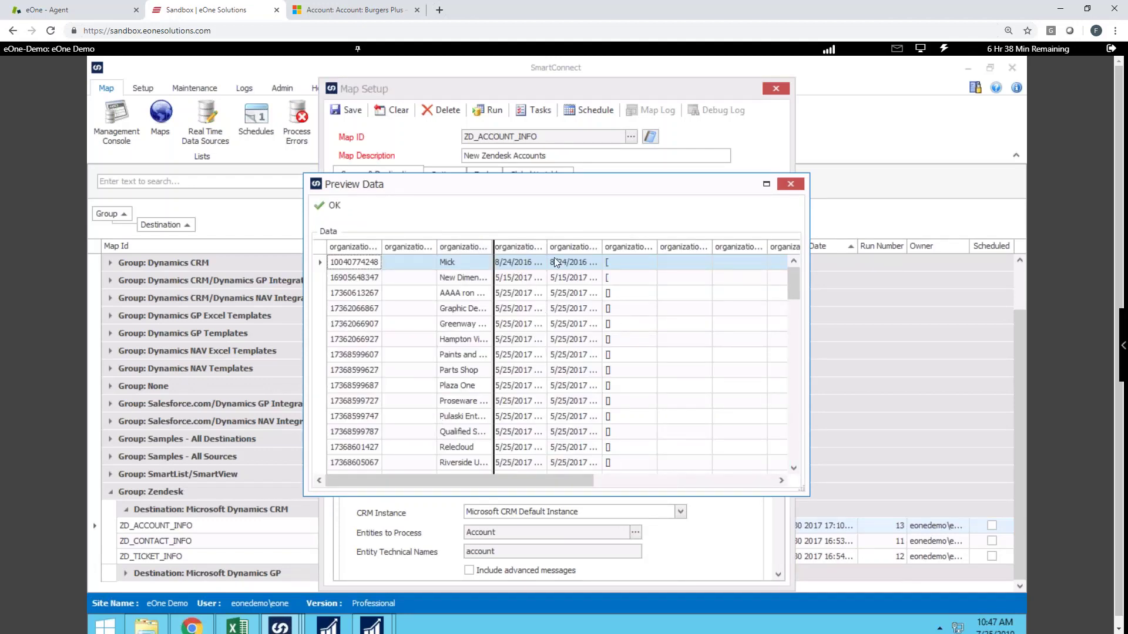
scroll(588, 365, down, 15)
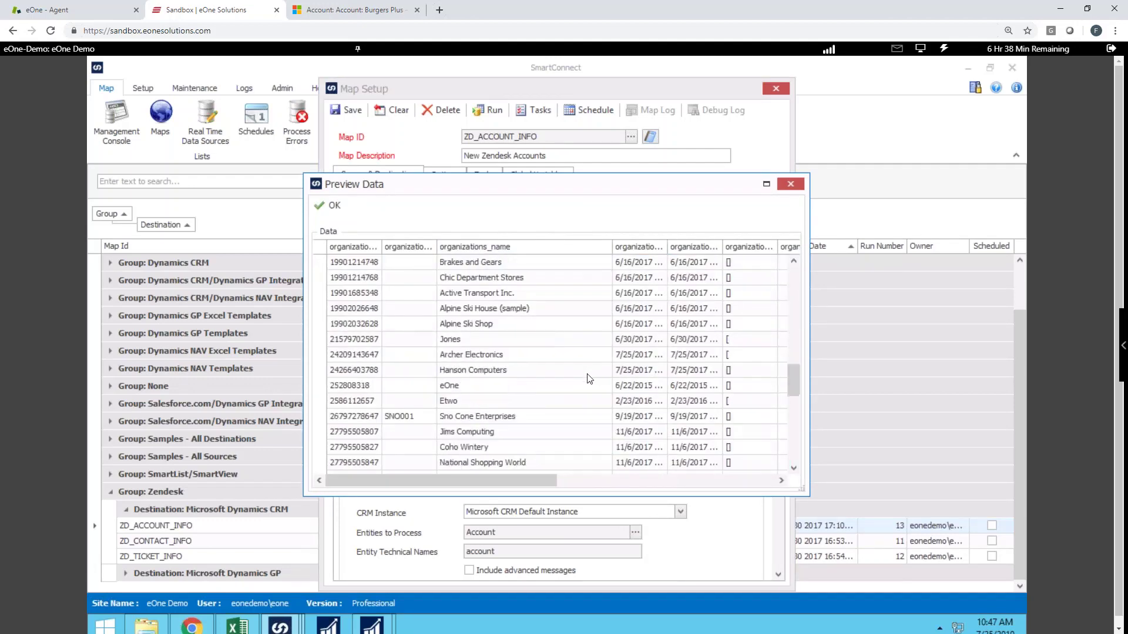
scroll(595, 379, down, 4)
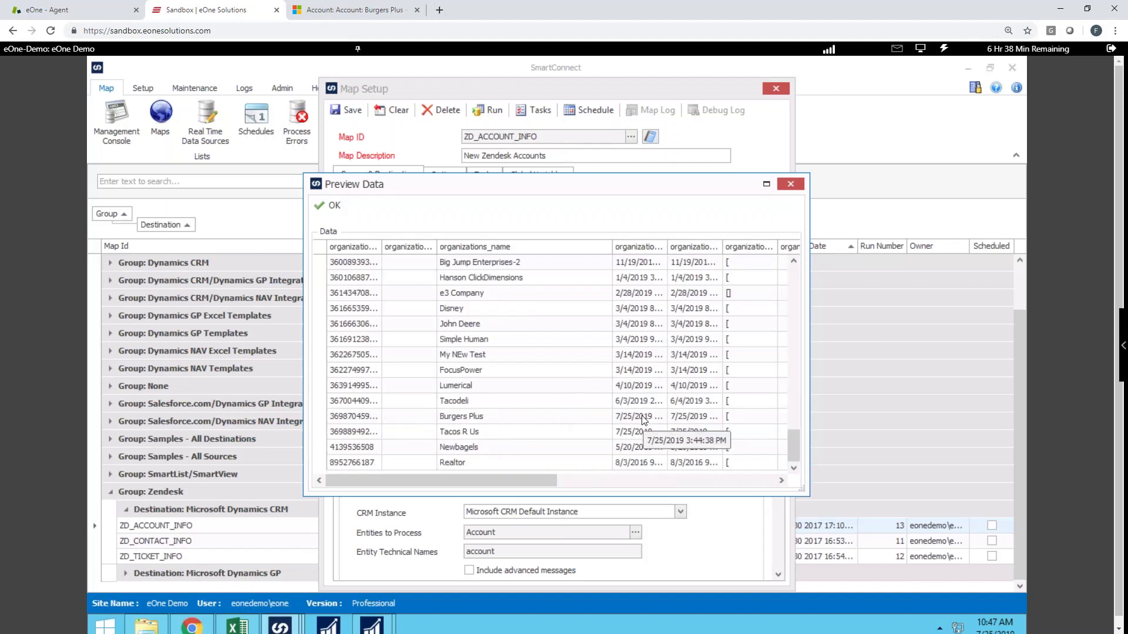
click(329, 206)
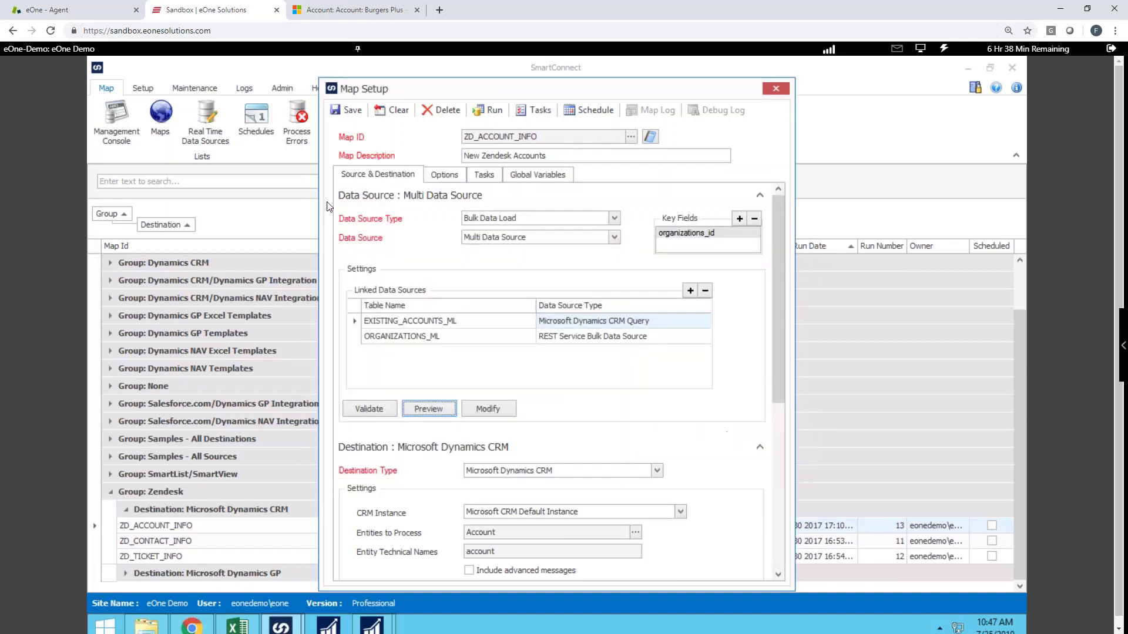
click(491, 109)
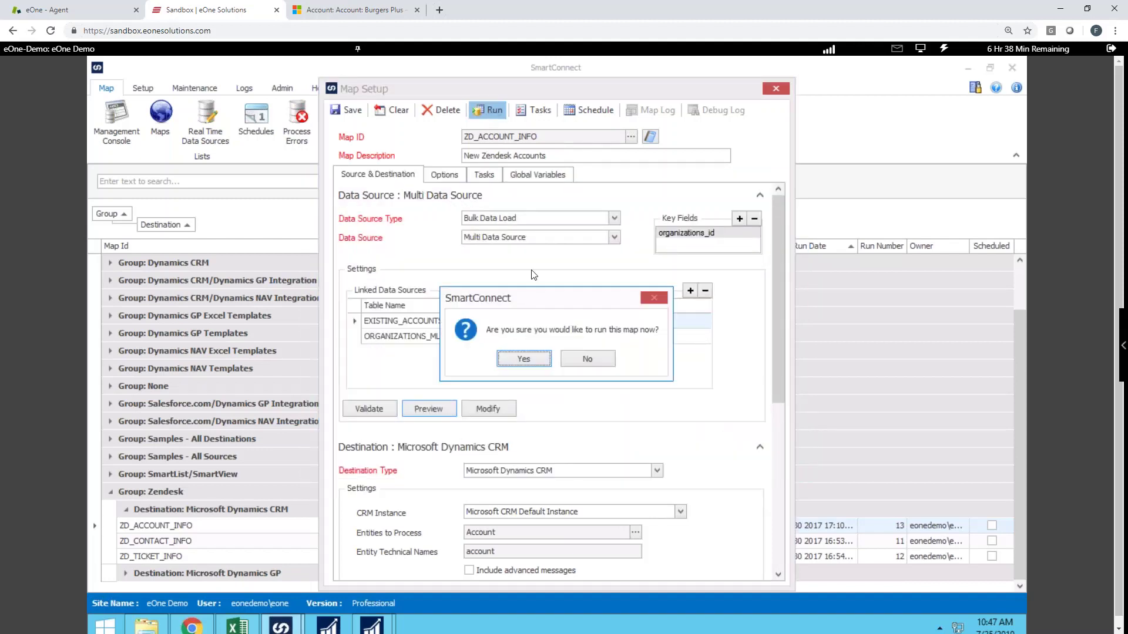
click(524, 359)
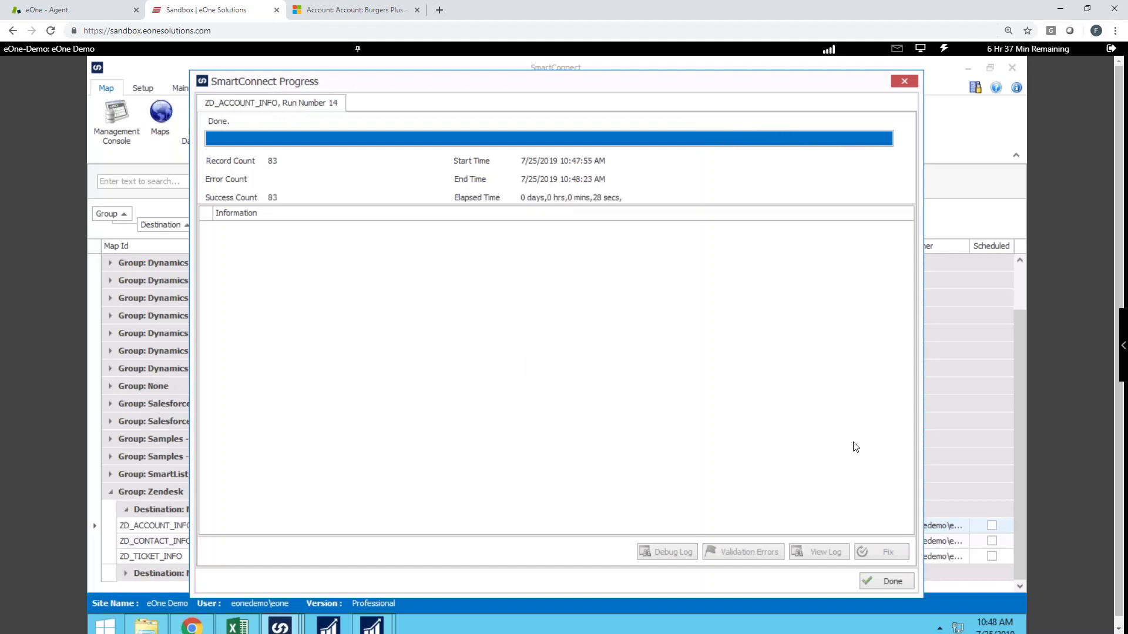
click(890, 580)
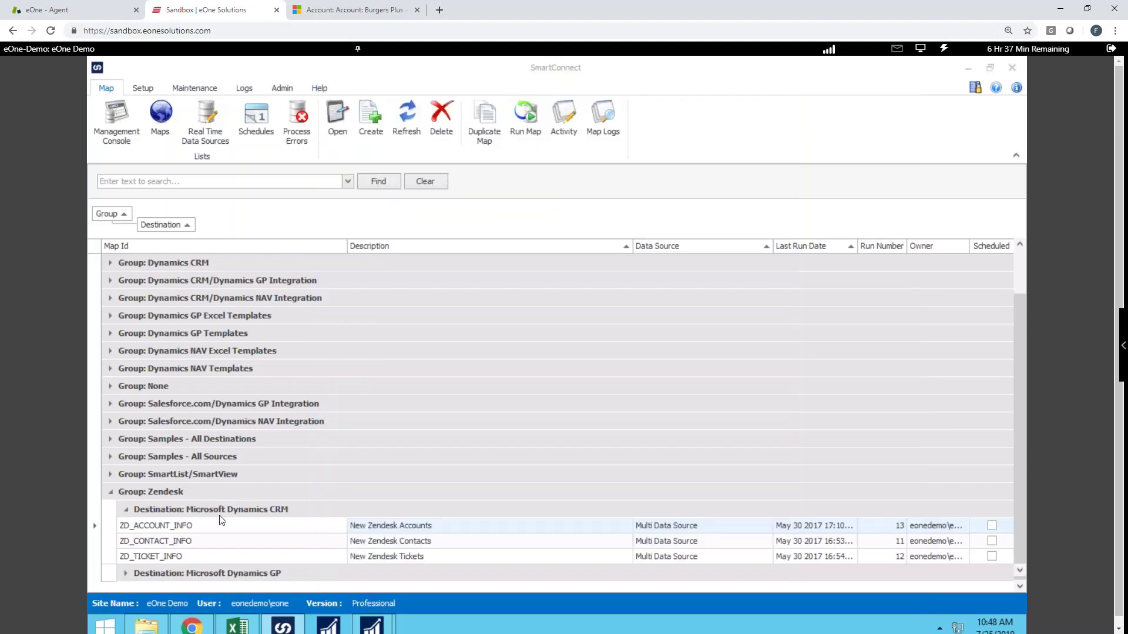
Close the account map setup and open the ZD_CONTACT_INFO map setup.
click(198, 541)
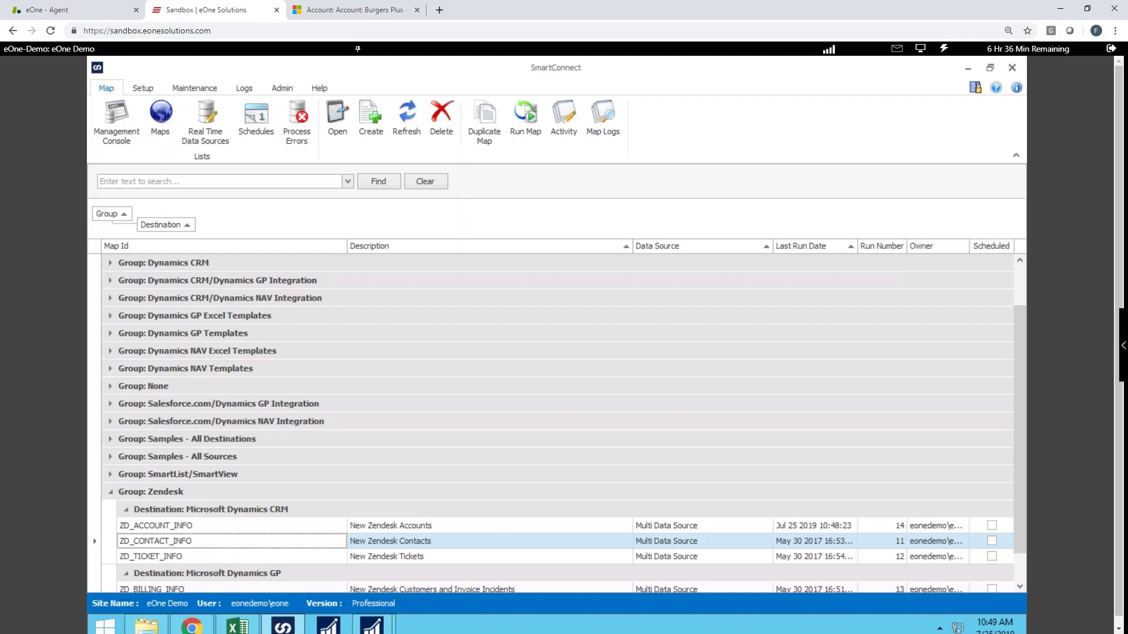
mouse_move(282, 628)
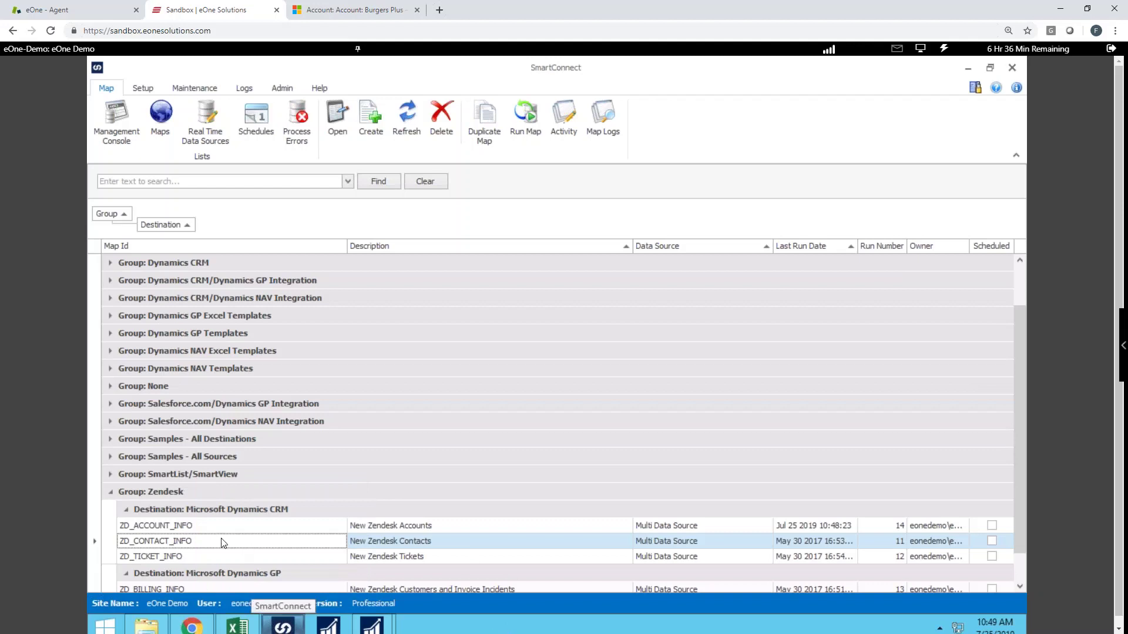
double_click(223, 542)
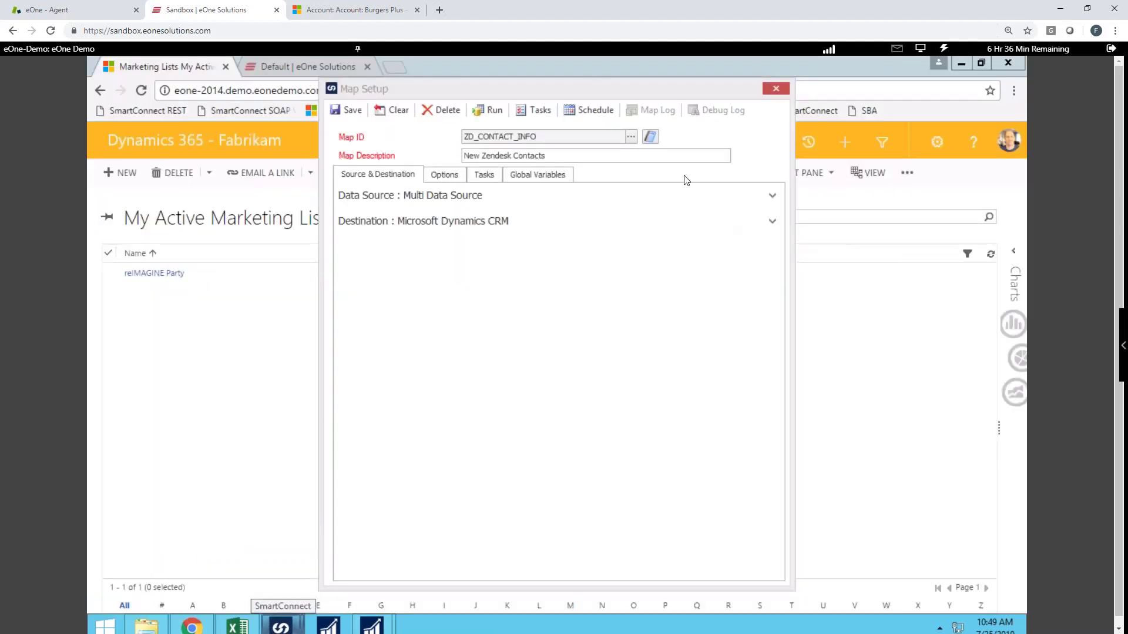
Run the ZD_CONTACT_INFO map, confirming with Yes, and return to the main SmartConnect window.
click(495, 111)
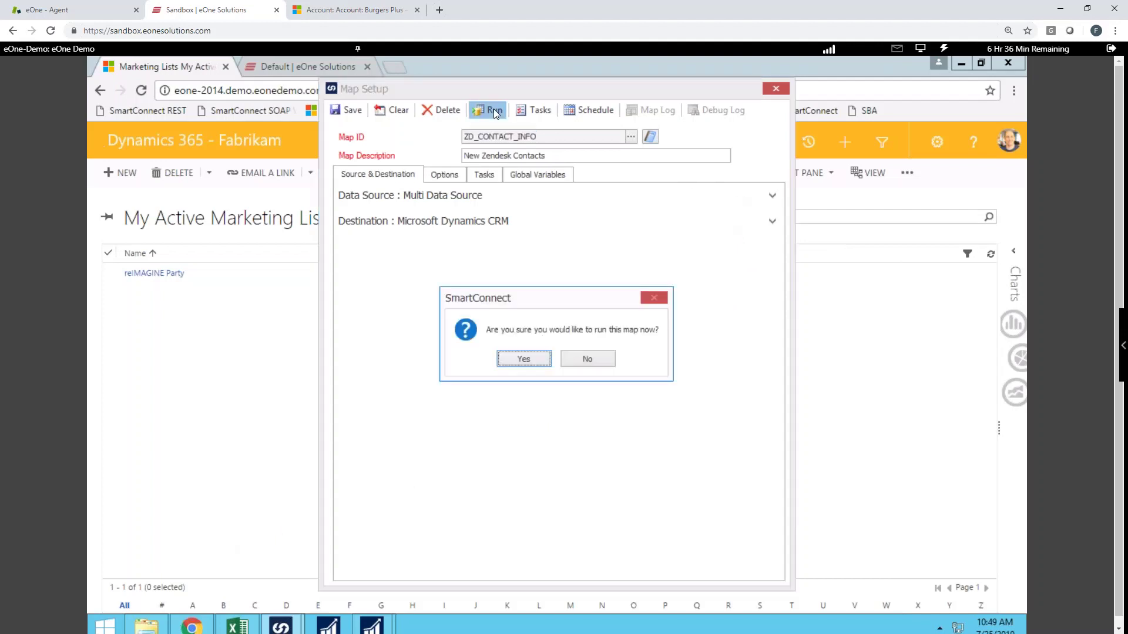
click(518, 361)
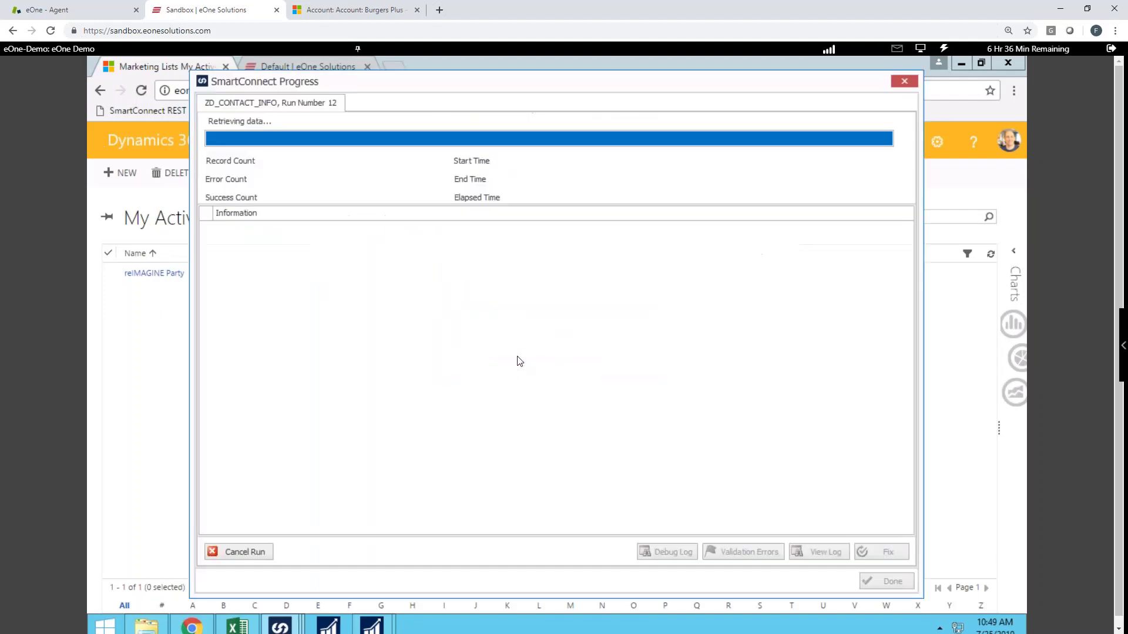
mouse_move(280, 629)
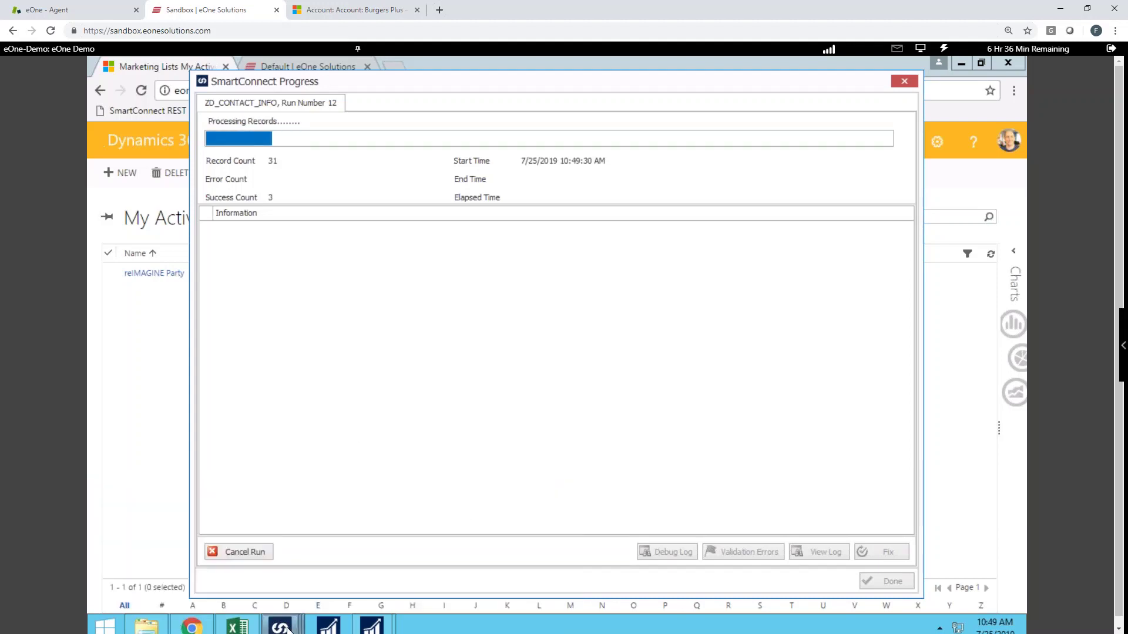
Run the ZD_TICKET_INFO map, check its progress, then open the Burgers Plus account in Dynamics 365.
click(223, 567)
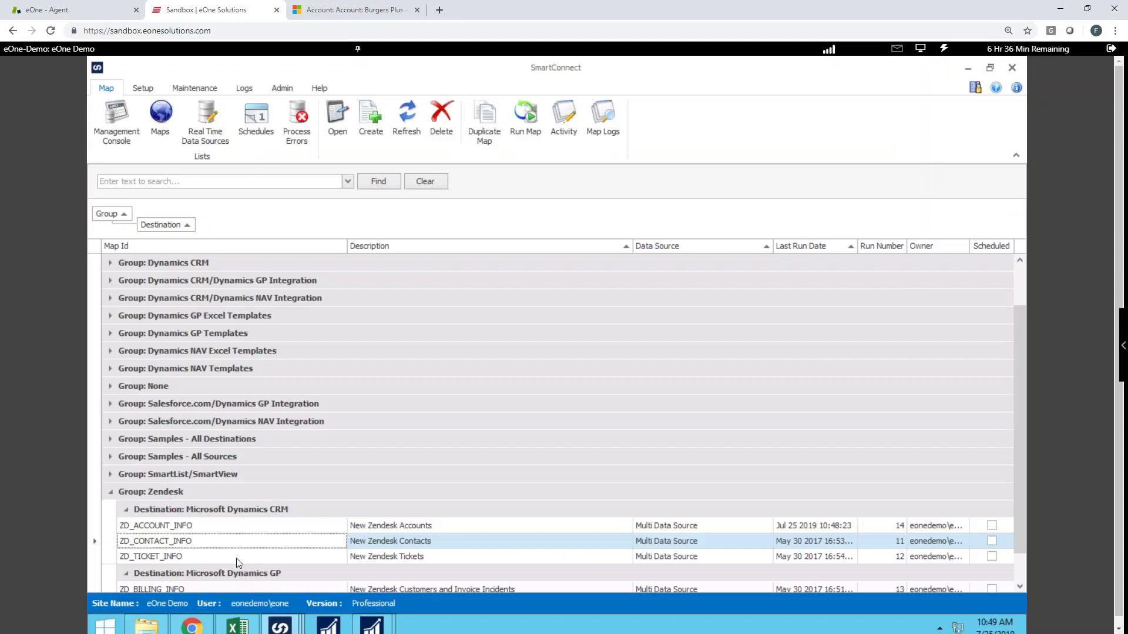
double_click(237, 557)
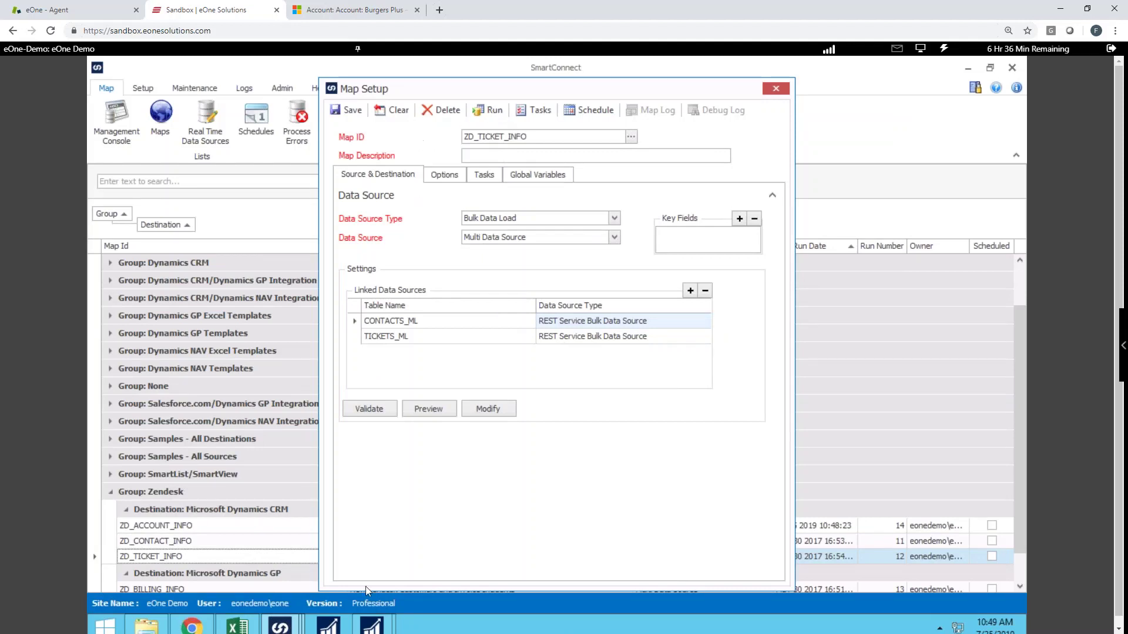
mouse_move(296, 632)
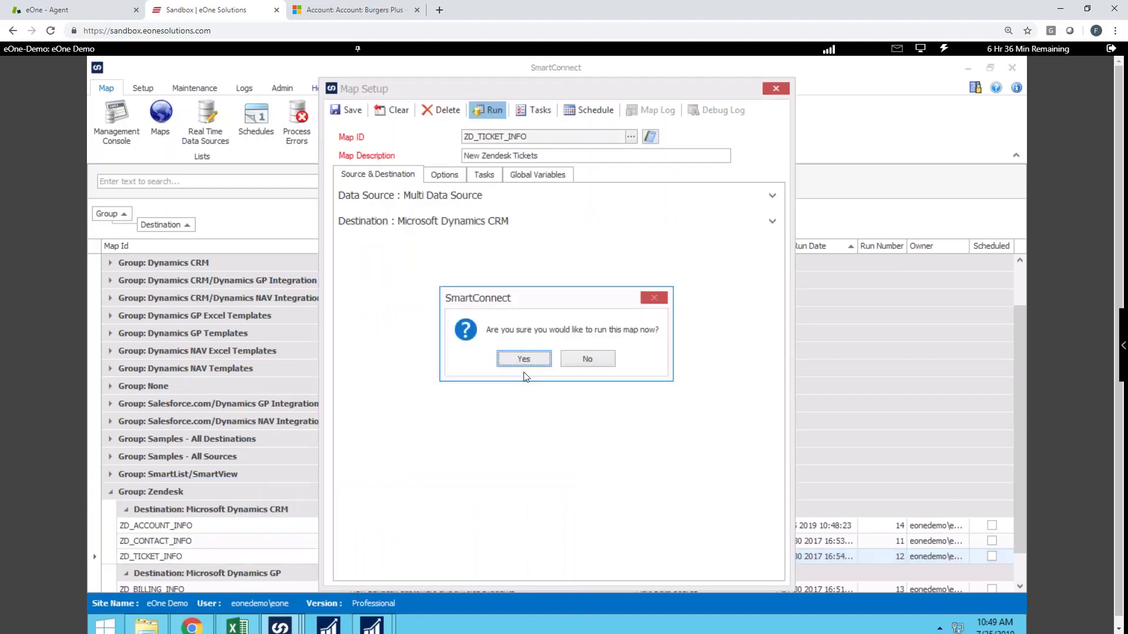
click(524, 361)
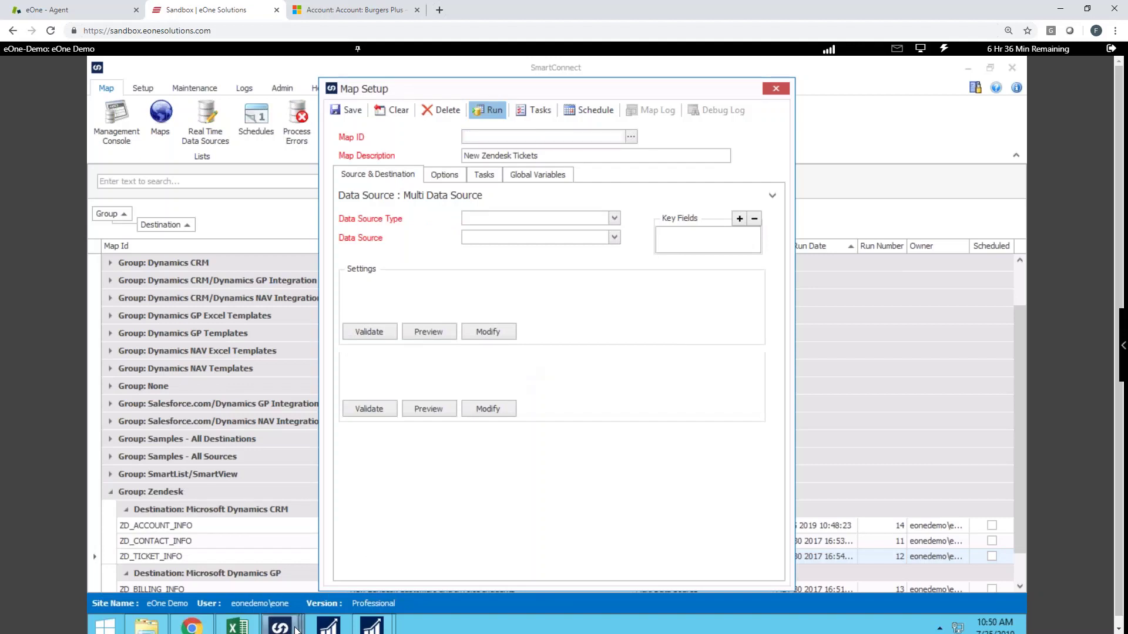
mouse_move(296, 627)
click(437, 594)
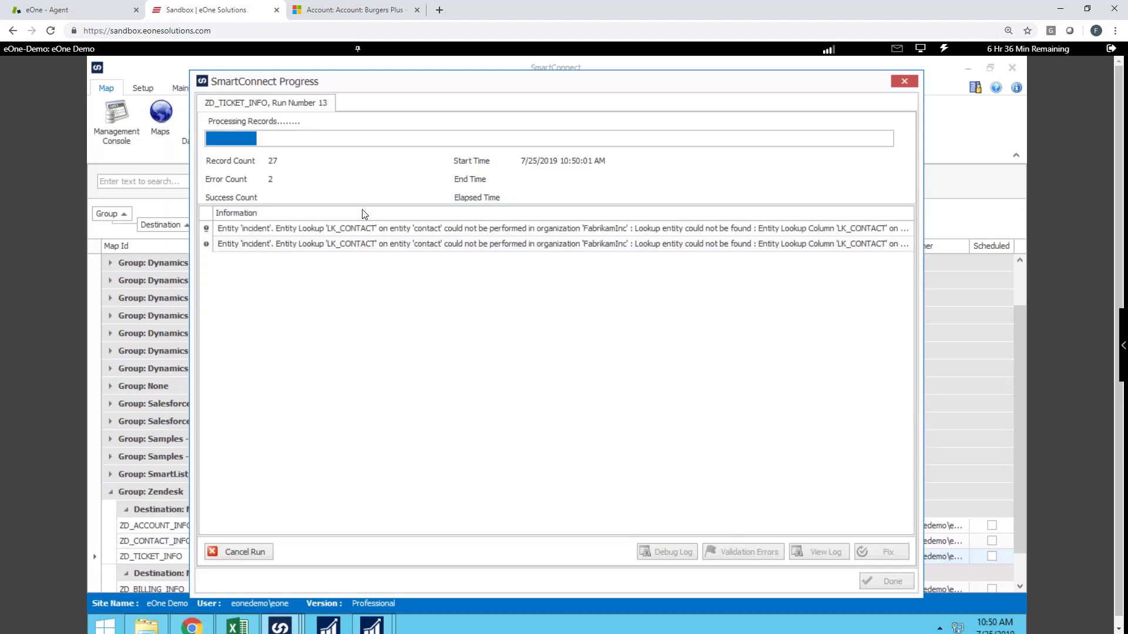
click(354, 11)
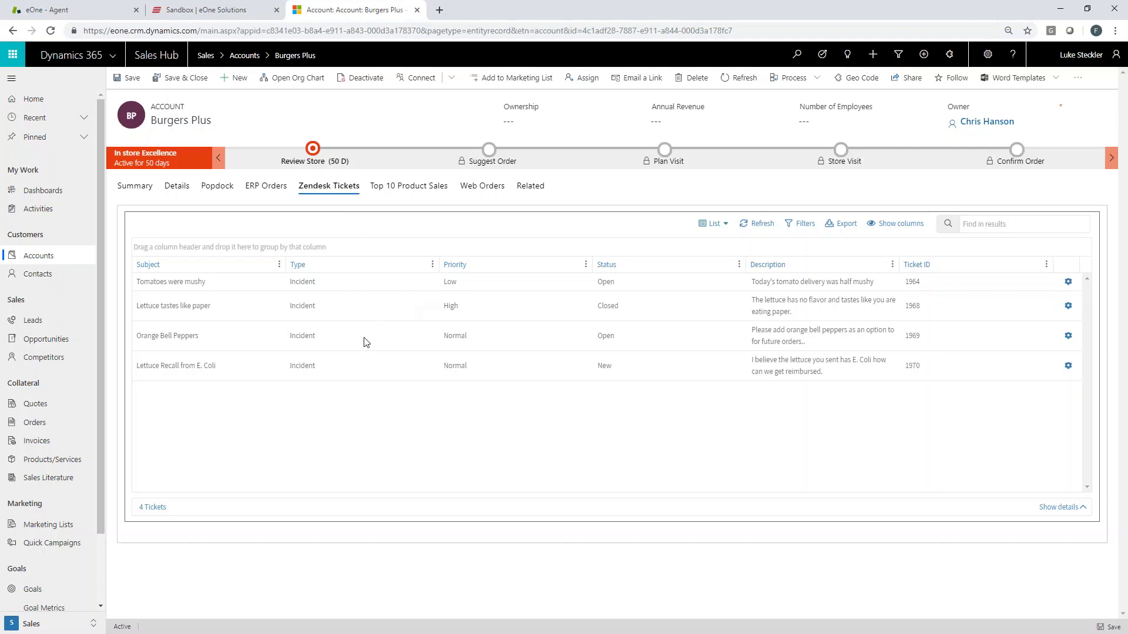
Open the Lettuce Recall from E. Coli ticket's details and switch the detail view to Collaborators.
click(365, 368)
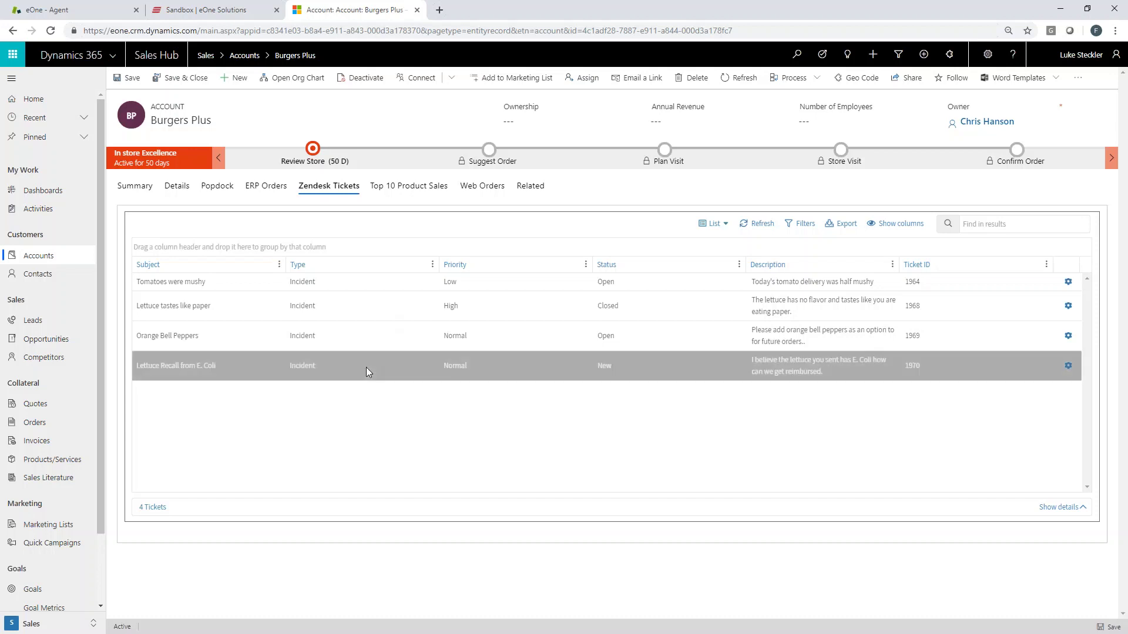
click(1070, 512)
click(155, 438)
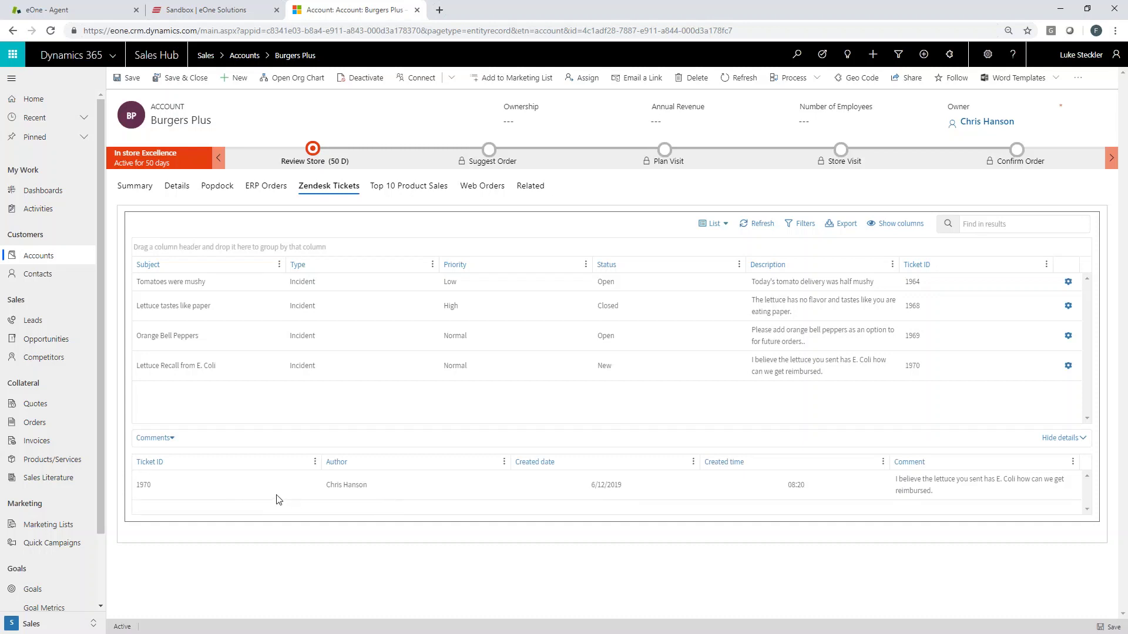
click(168, 438)
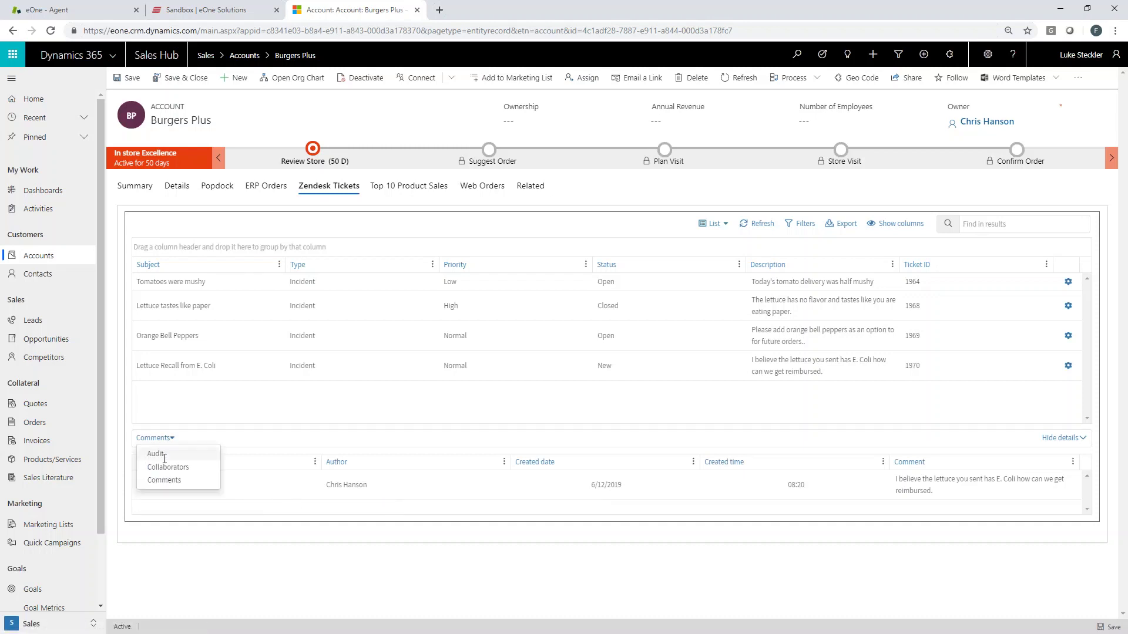
click(168, 467)
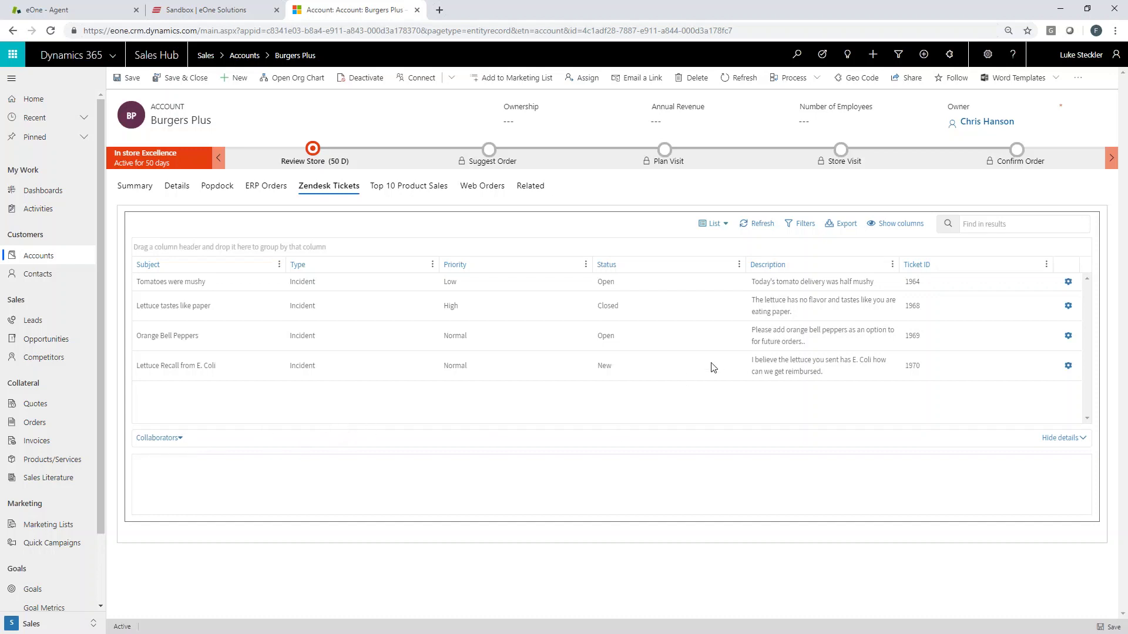
Start a priority change on Lettuce Recall from E. Coli, browse the values, then cancel.
click(1068, 365)
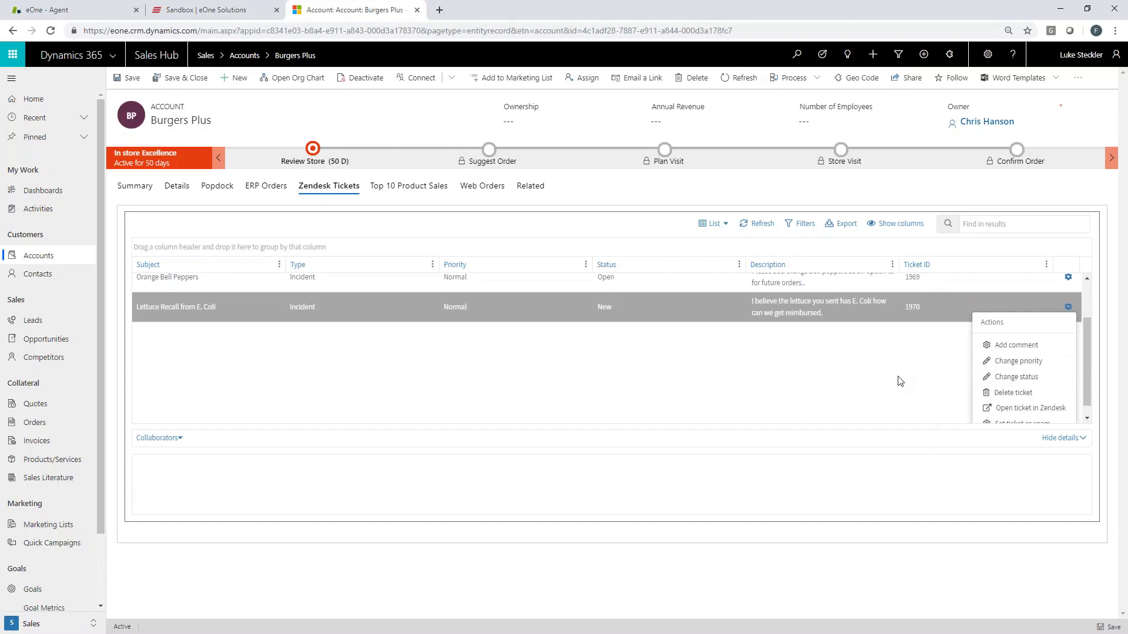
click(1038, 363)
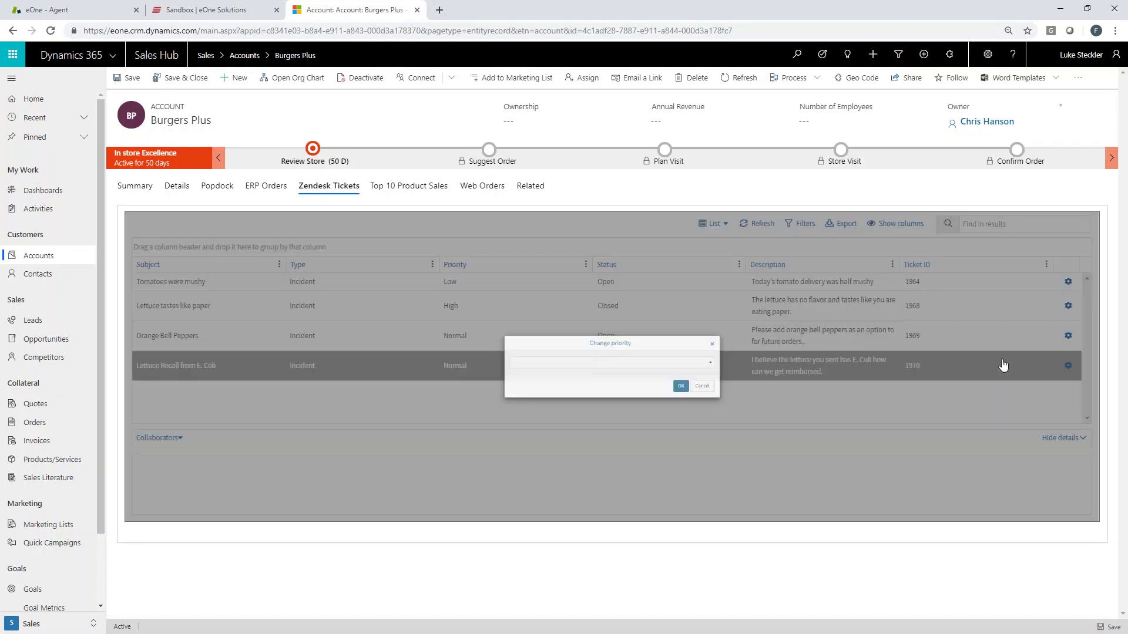
click(718, 364)
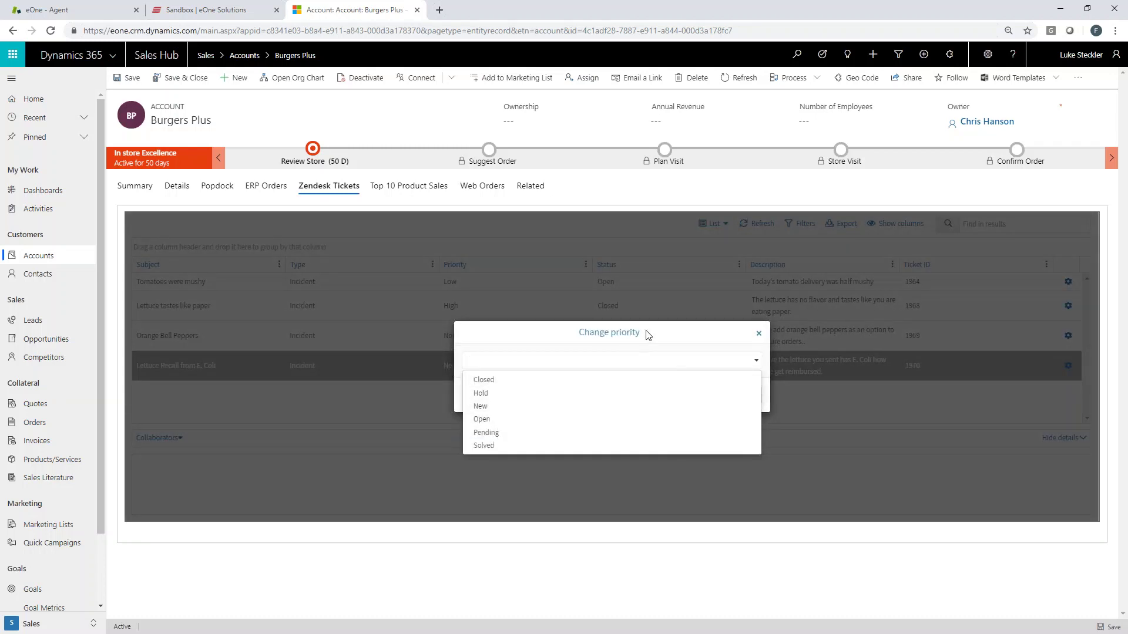
click(697, 367)
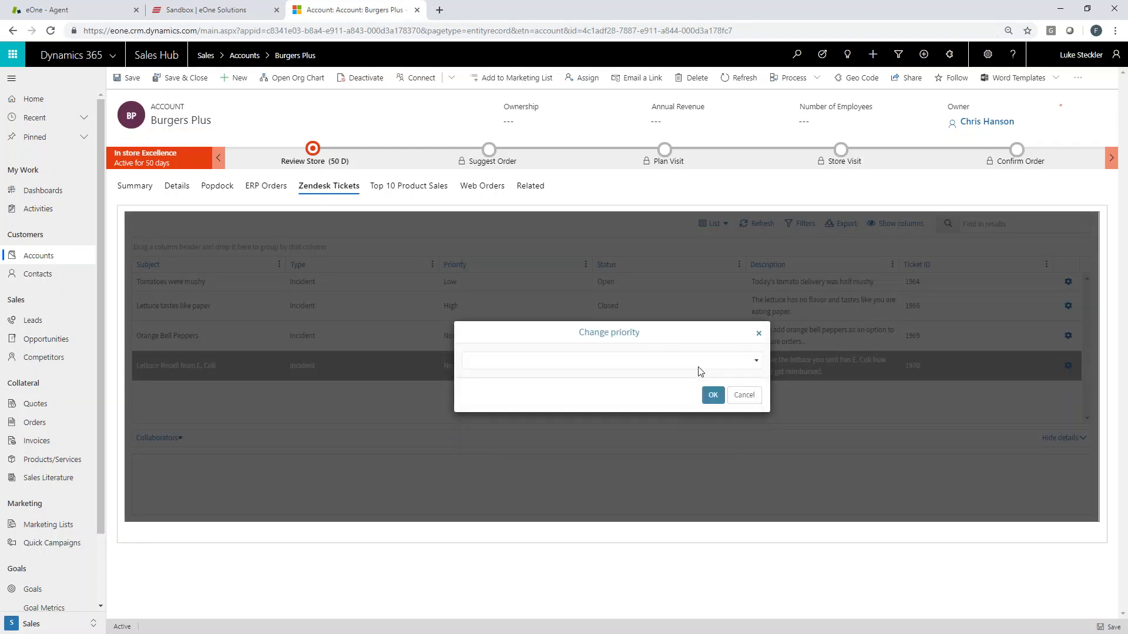
click(743, 362)
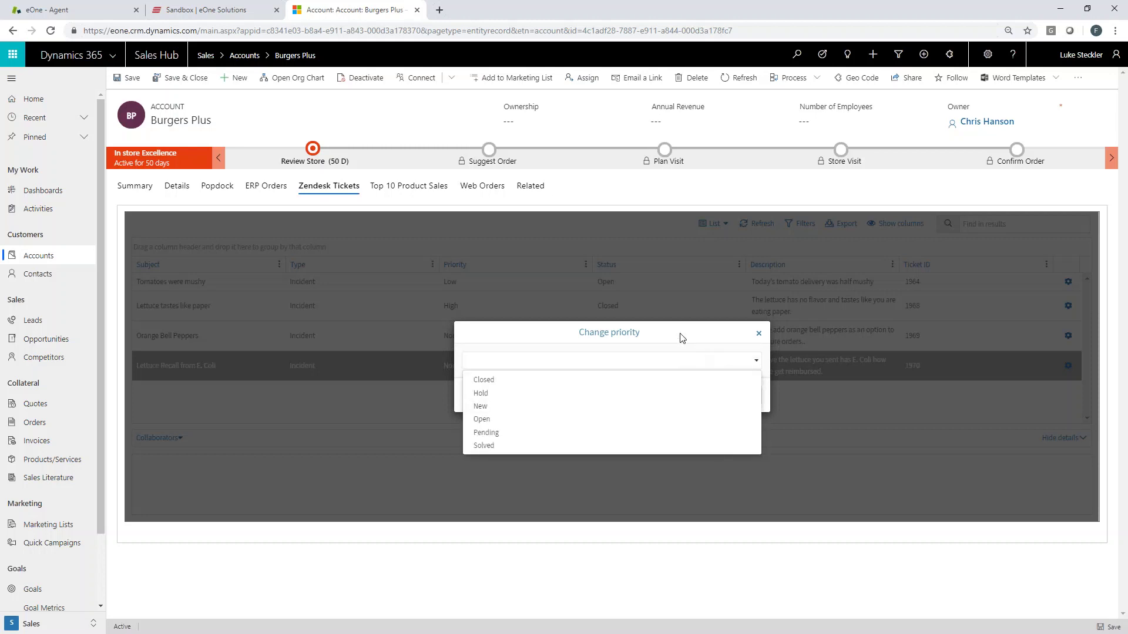
click(680, 335)
click(745, 394)
Reopen the ticket's actions and look at the status values without changing them.
click(1068, 369)
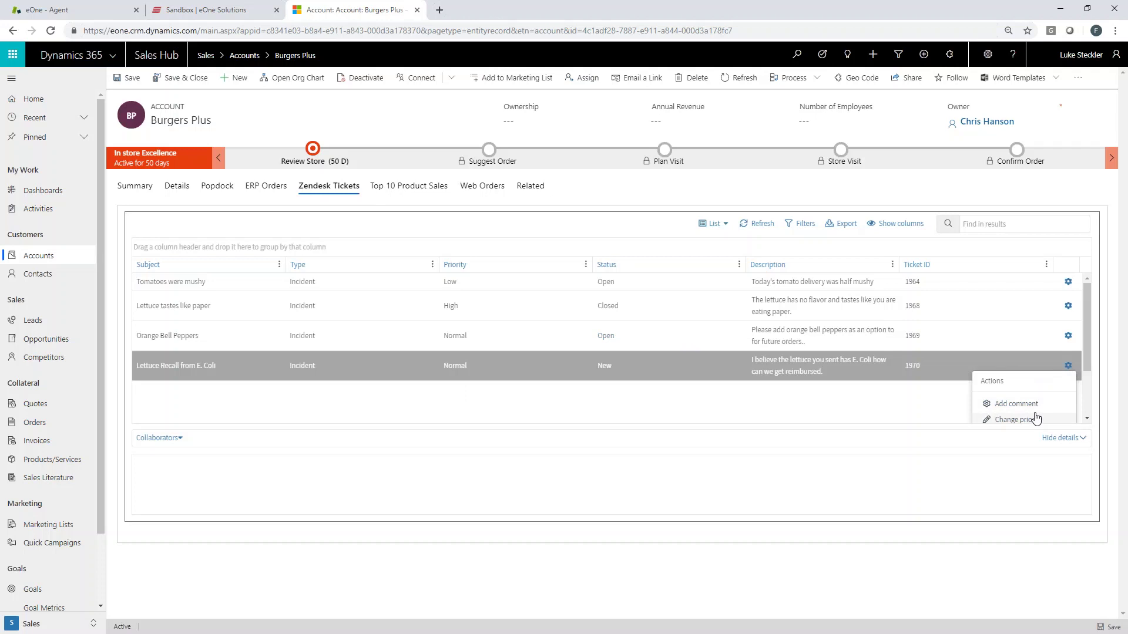
scroll(1037, 411, down, 1)
scroll(1038, 388, up, 1)
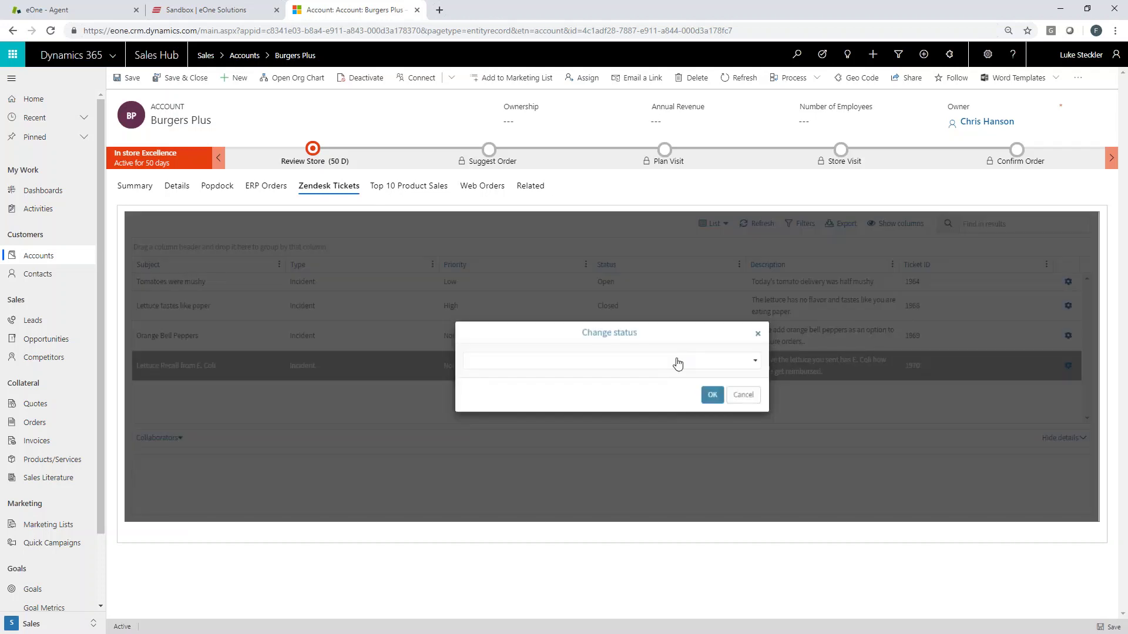
click(755, 360)
click(758, 330)
Change the Lettuce Recall from E. Coli ticket's priority to Pending and confirm.
click(1068, 365)
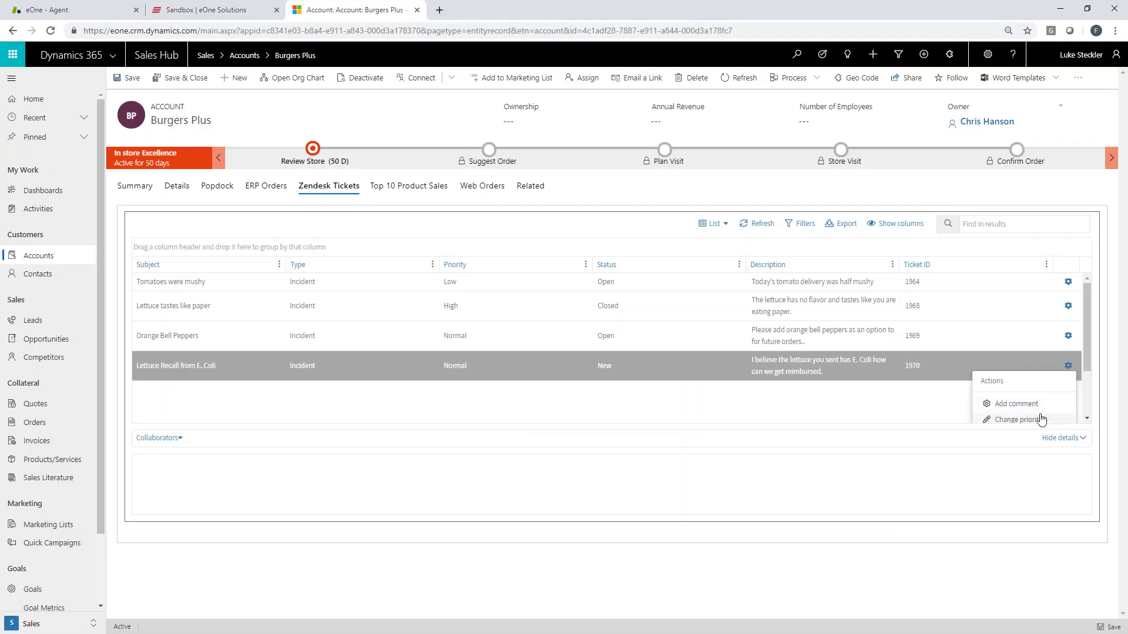
click(1039, 420)
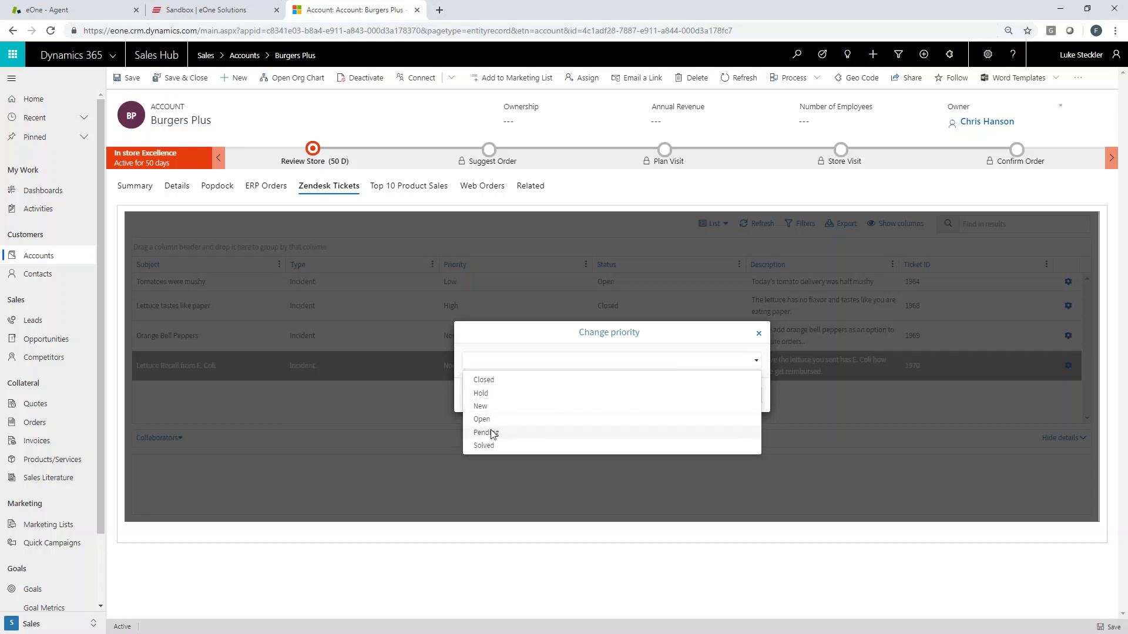
click(491, 433)
click(712, 396)
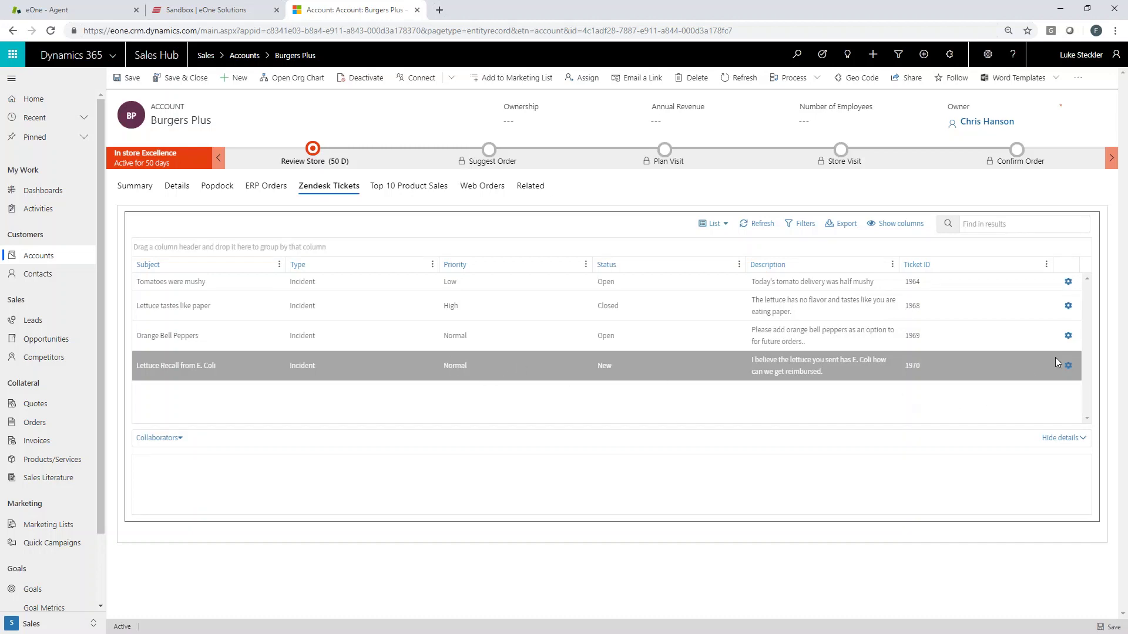
Refresh the Burgers Plus ticket list, which still shows Normal priority and New status.
click(1069, 367)
scroll(1032, 379, down, 2)
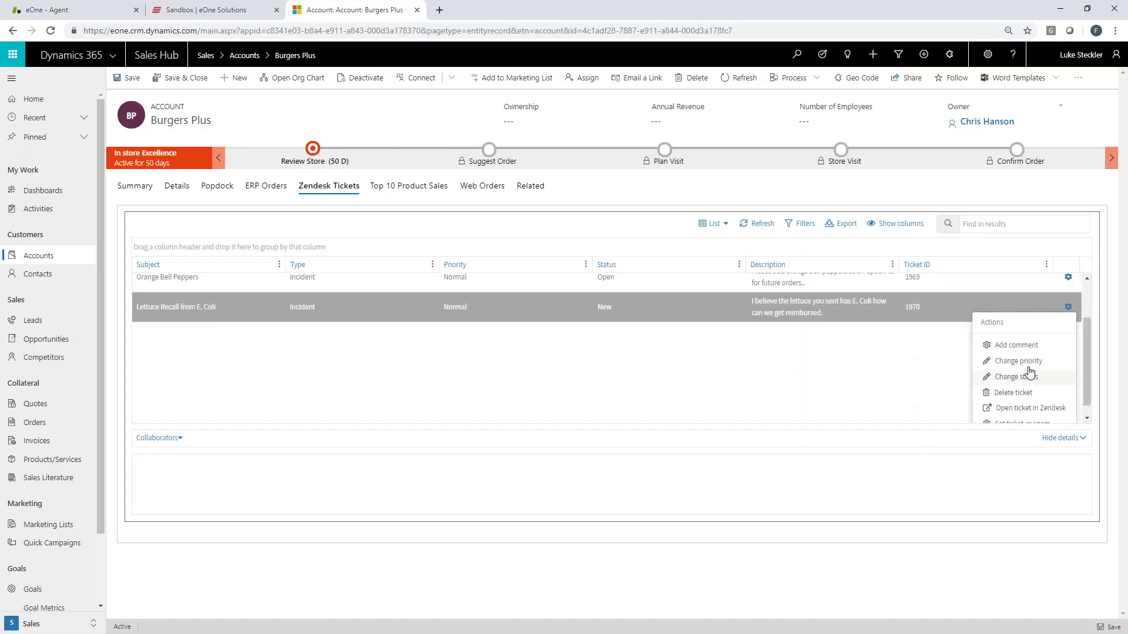
click(837, 371)
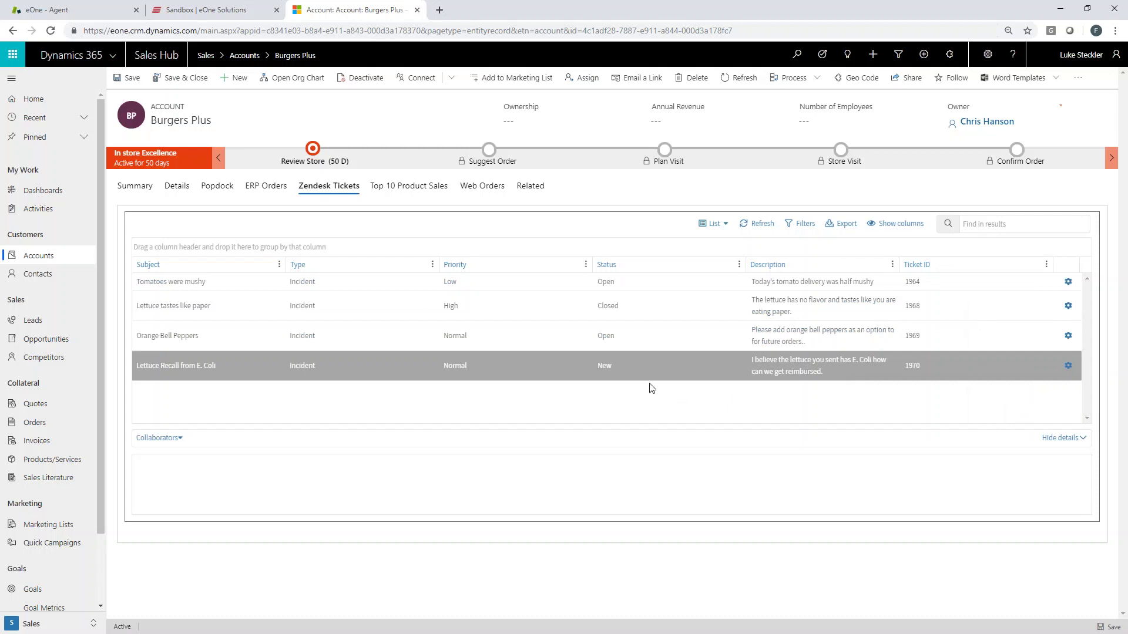
click(763, 226)
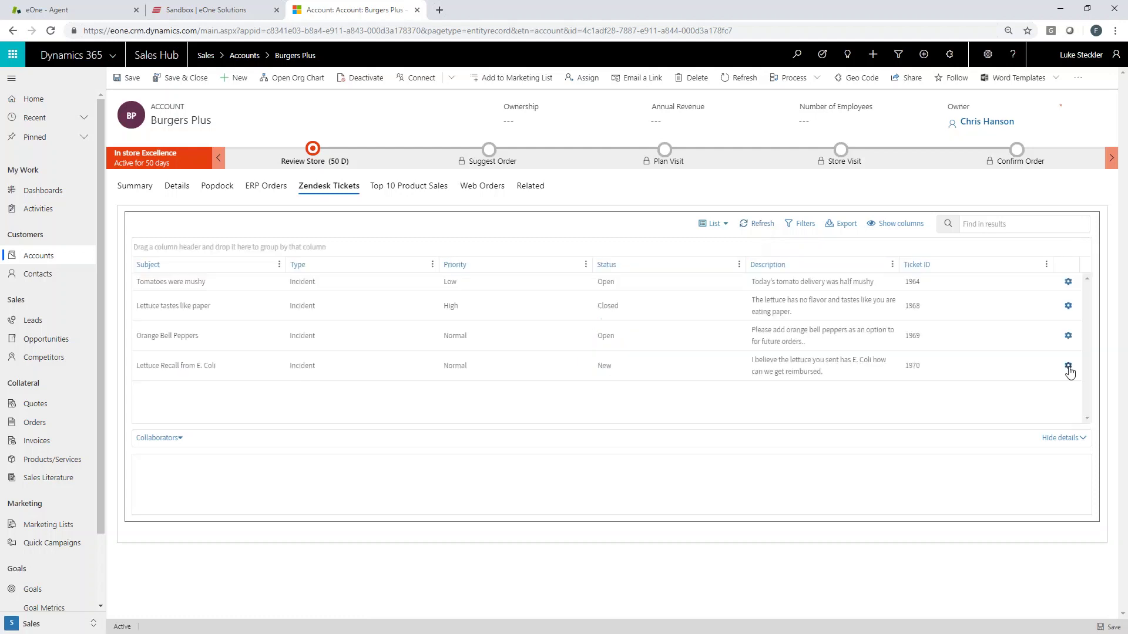
Retry the priority change on the ticket and cancel it without choosing a value.
click(1068, 366)
click(1012, 413)
click(491, 360)
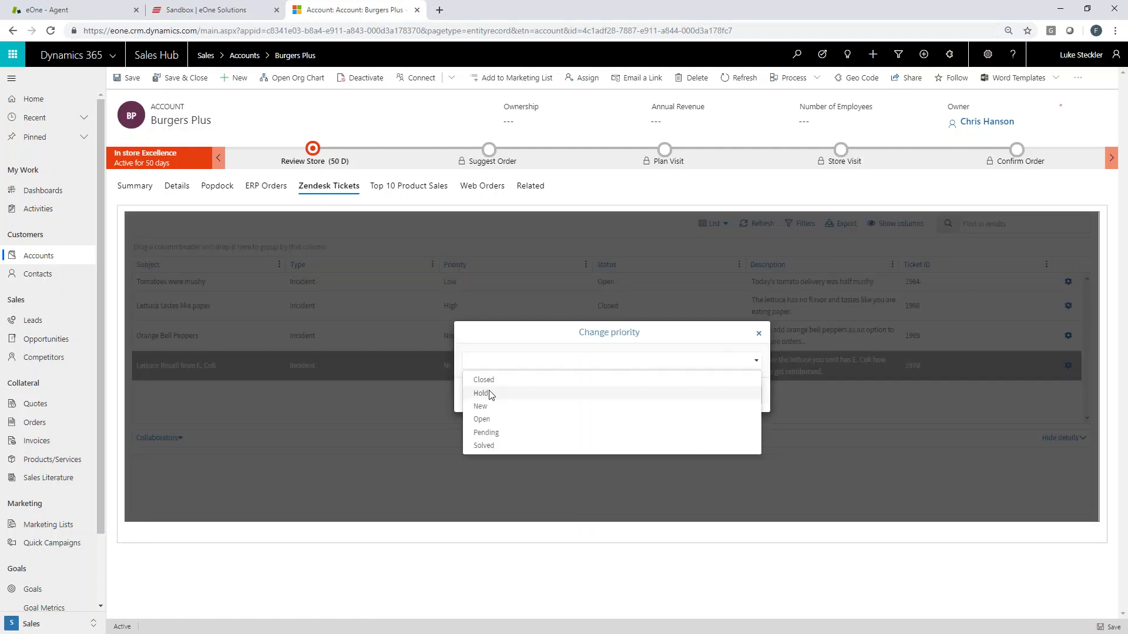
click(442, 395)
click(748, 403)
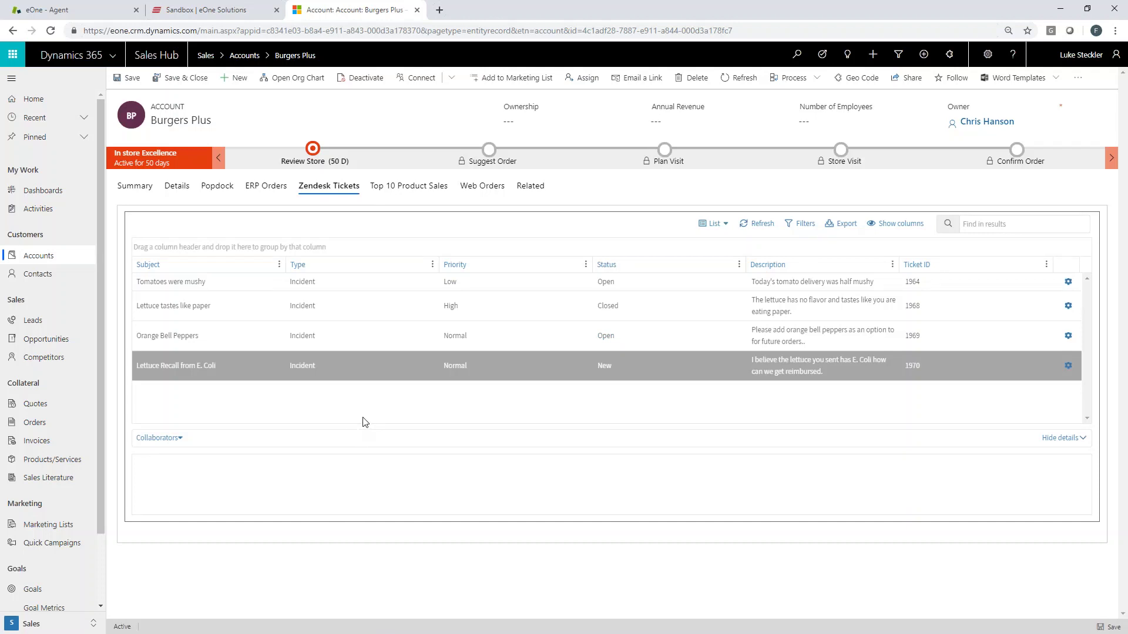
Dismiss the SmartConnect run results, then globally search Dynamics 365 for 'burgers plus'.
click(220, 8)
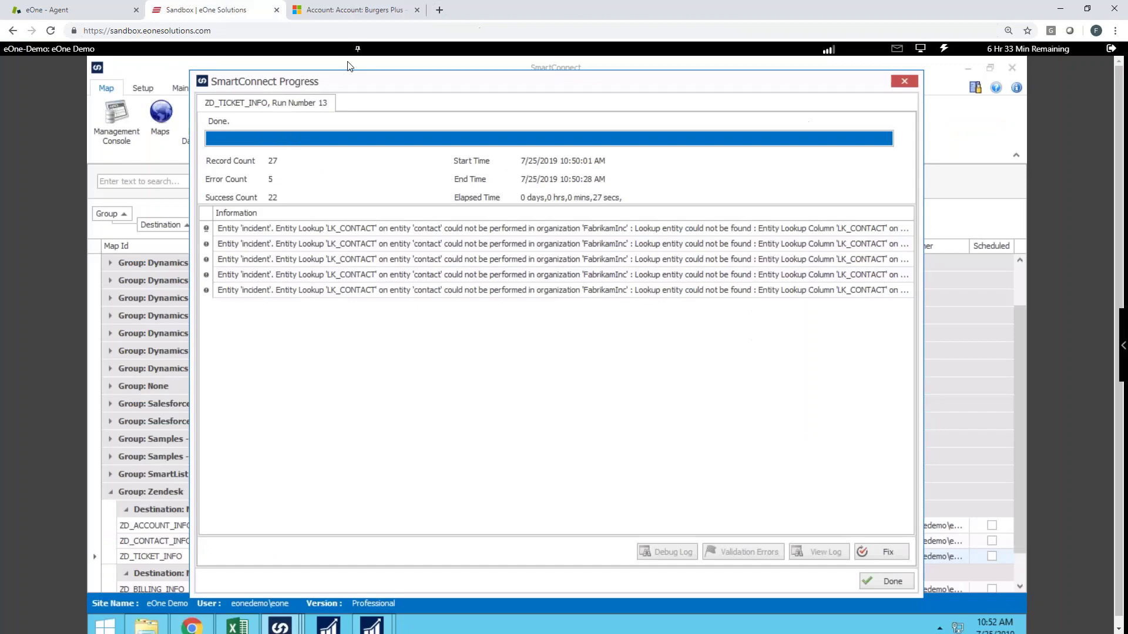
click(886, 583)
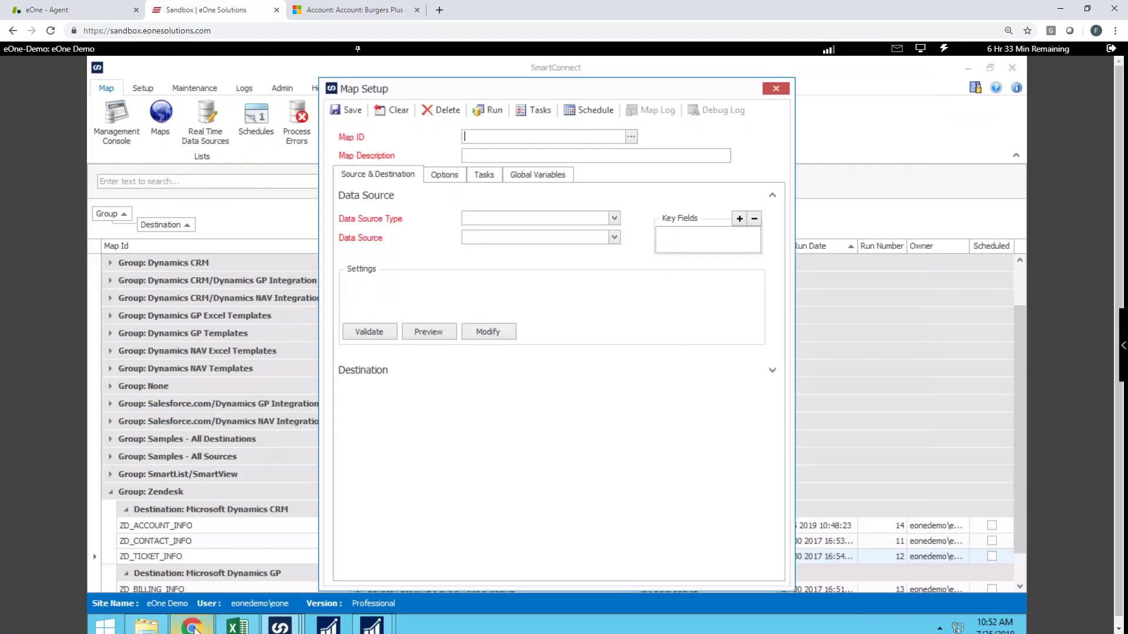
click(192, 626)
click(772, 142)
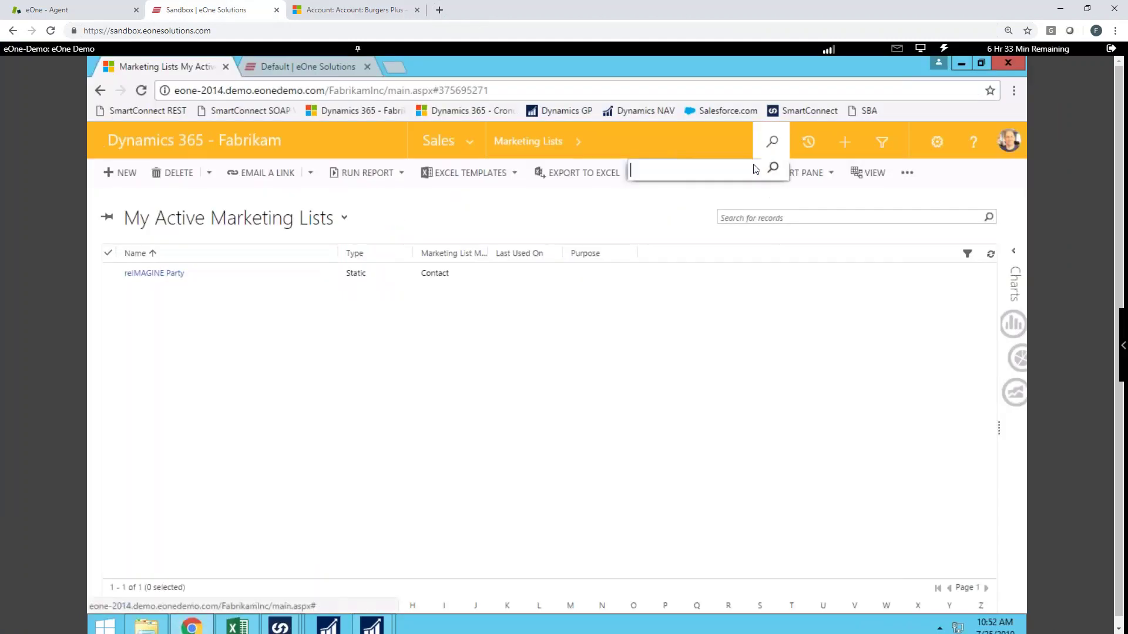
text(burgers)
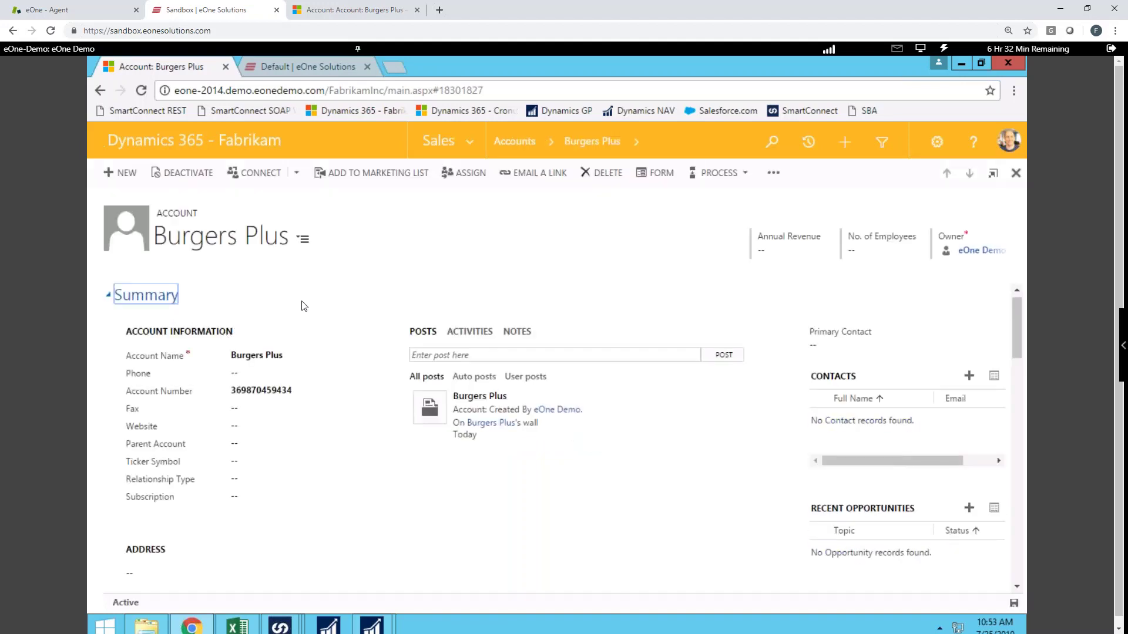
Reload the Burgers Plus account, view its related Cases (none), then go back to the results.
scroll(310, 306, down, 3)
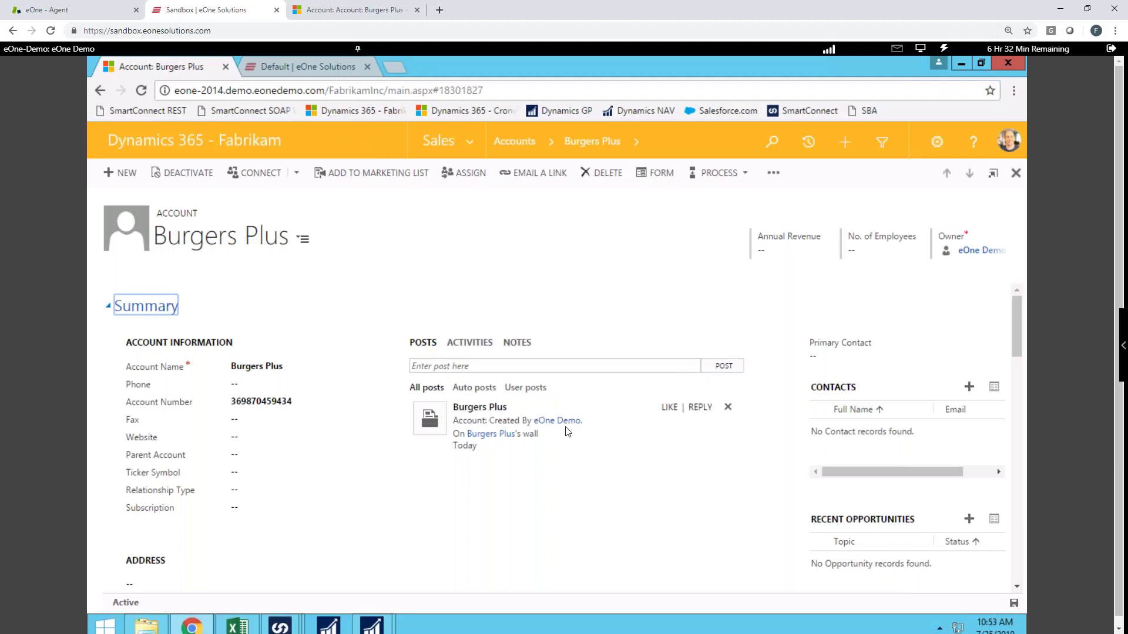
click(142, 91)
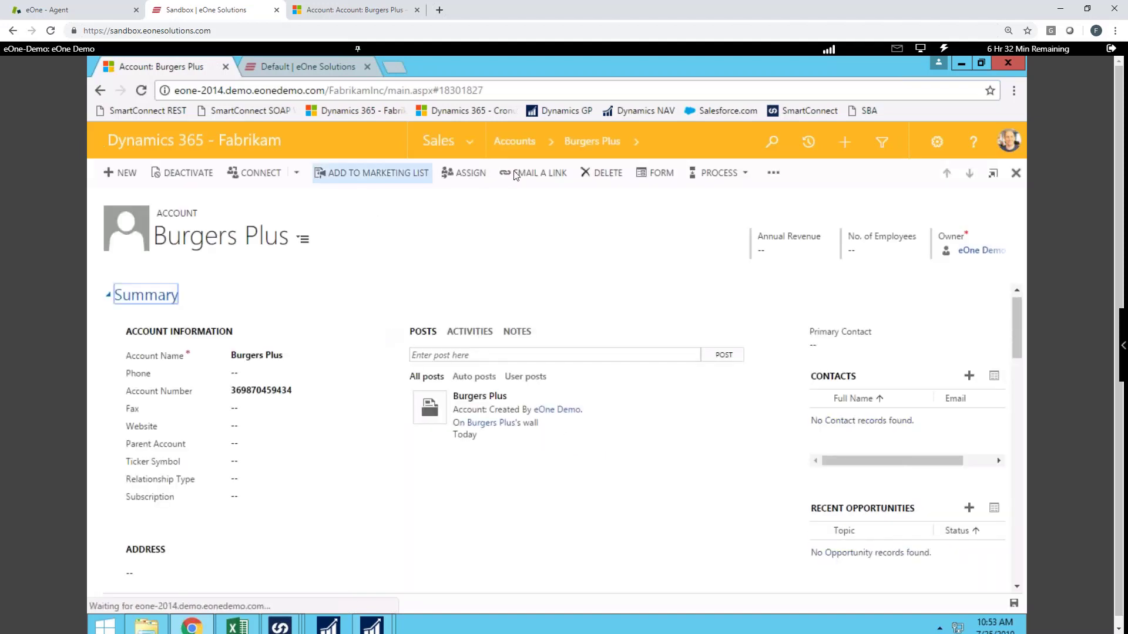
click(636, 142)
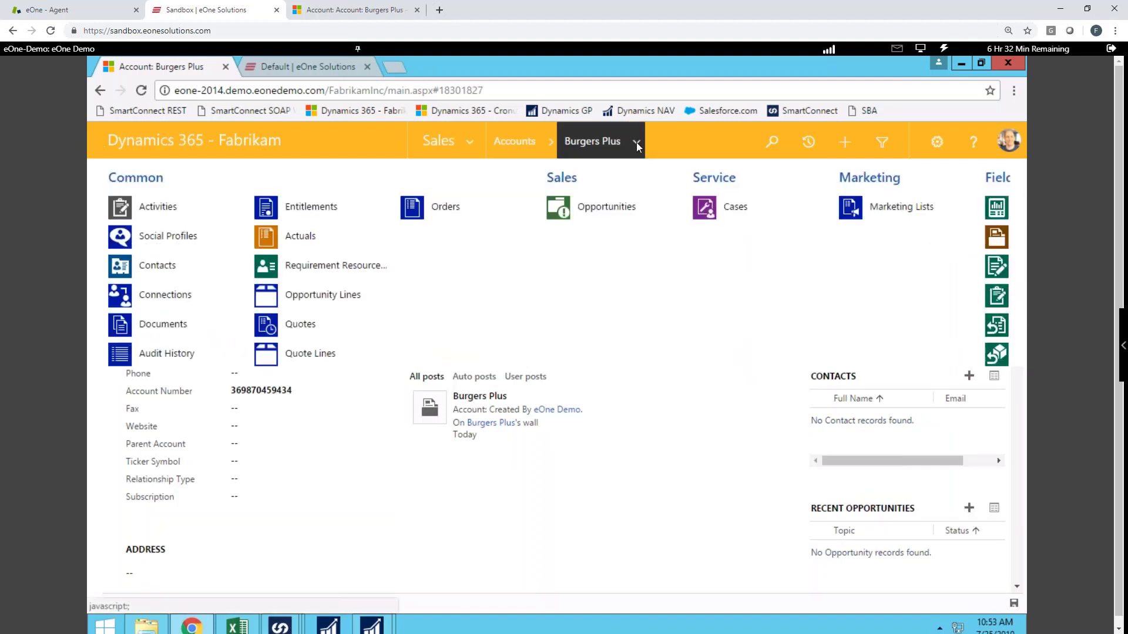
click(730, 213)
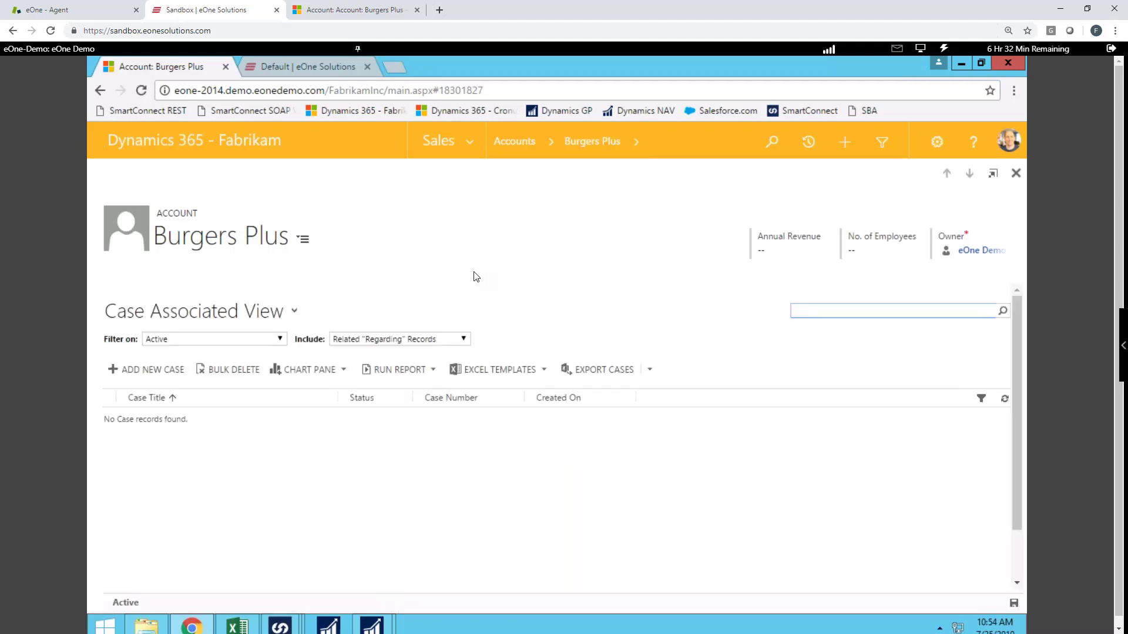
click(100, 90)
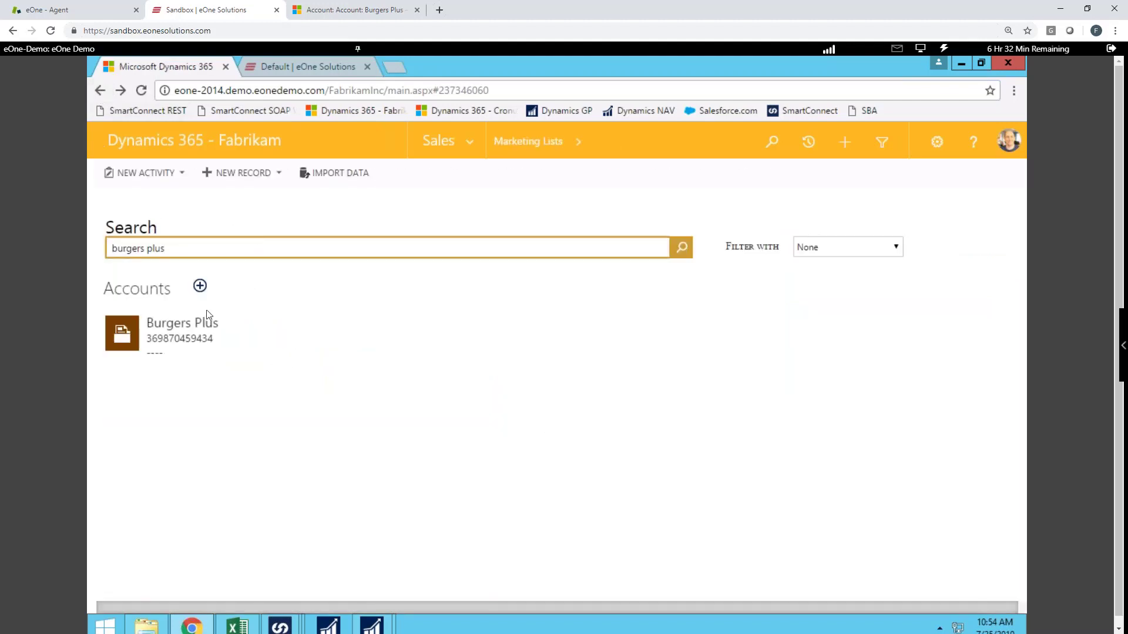